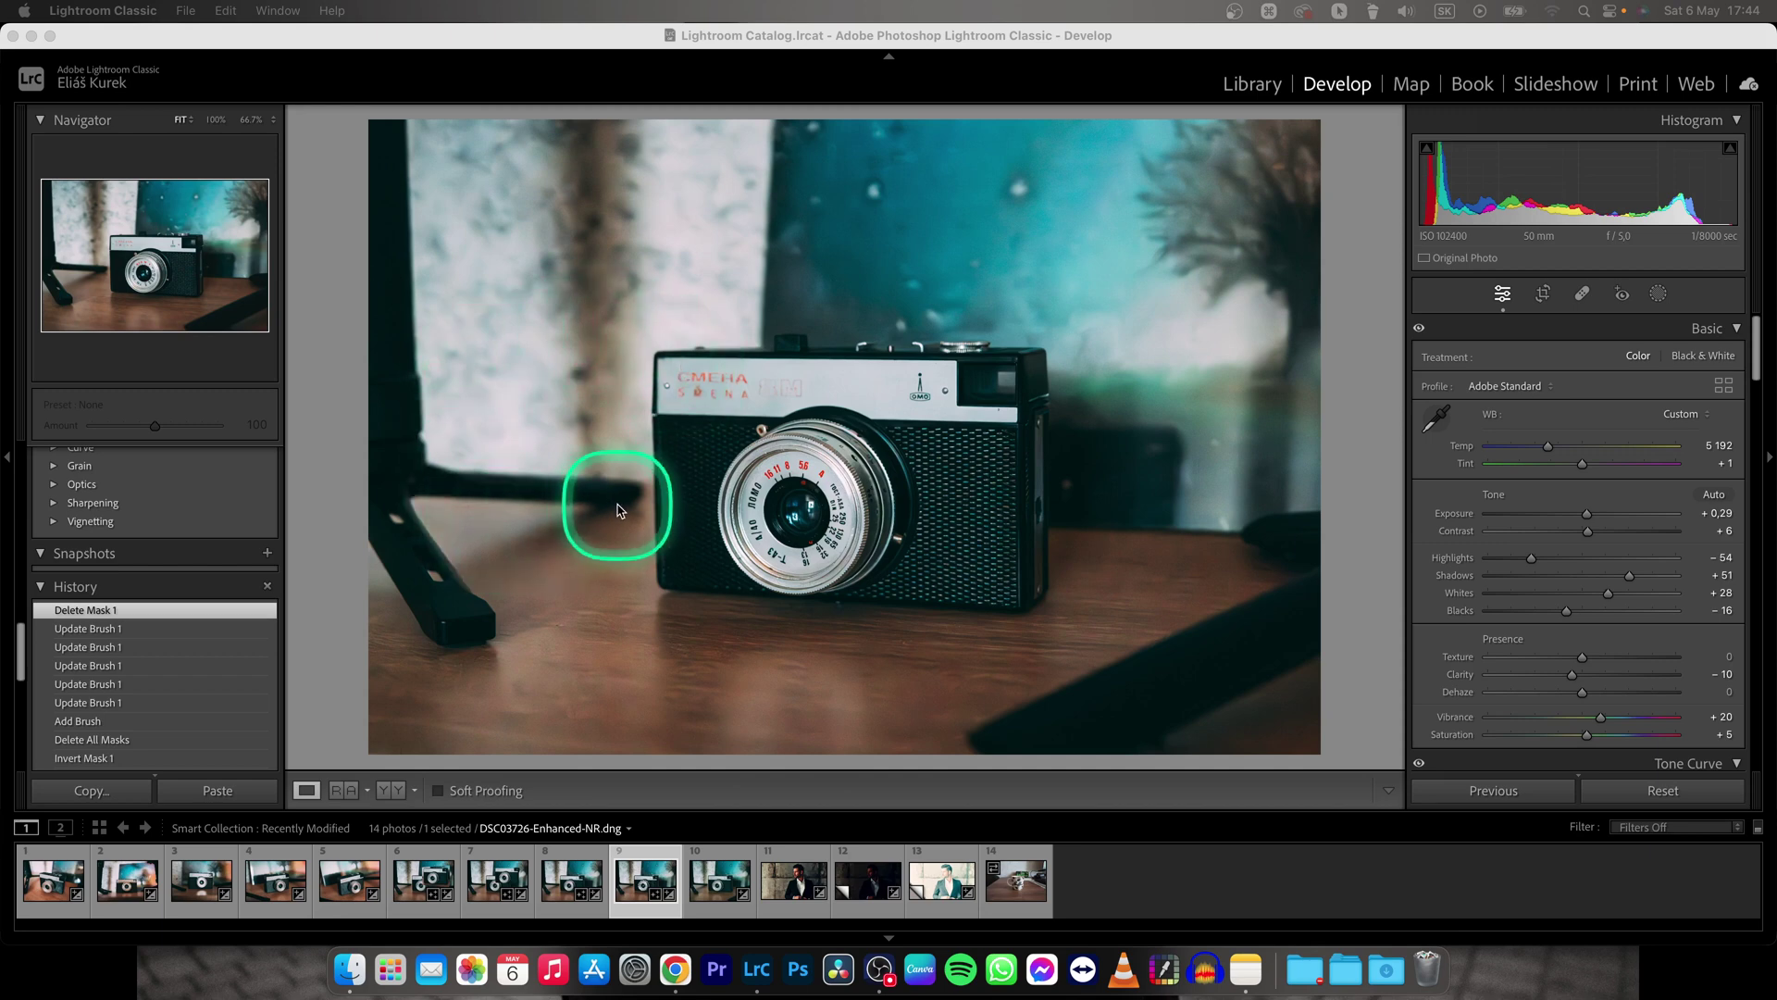
{"action": "left_click", "coordinate": [826, 481]}
{"action": "left_click", "coordinate": [820, 495]}
{"action": "left_click", "coordinate": [820, 495]}
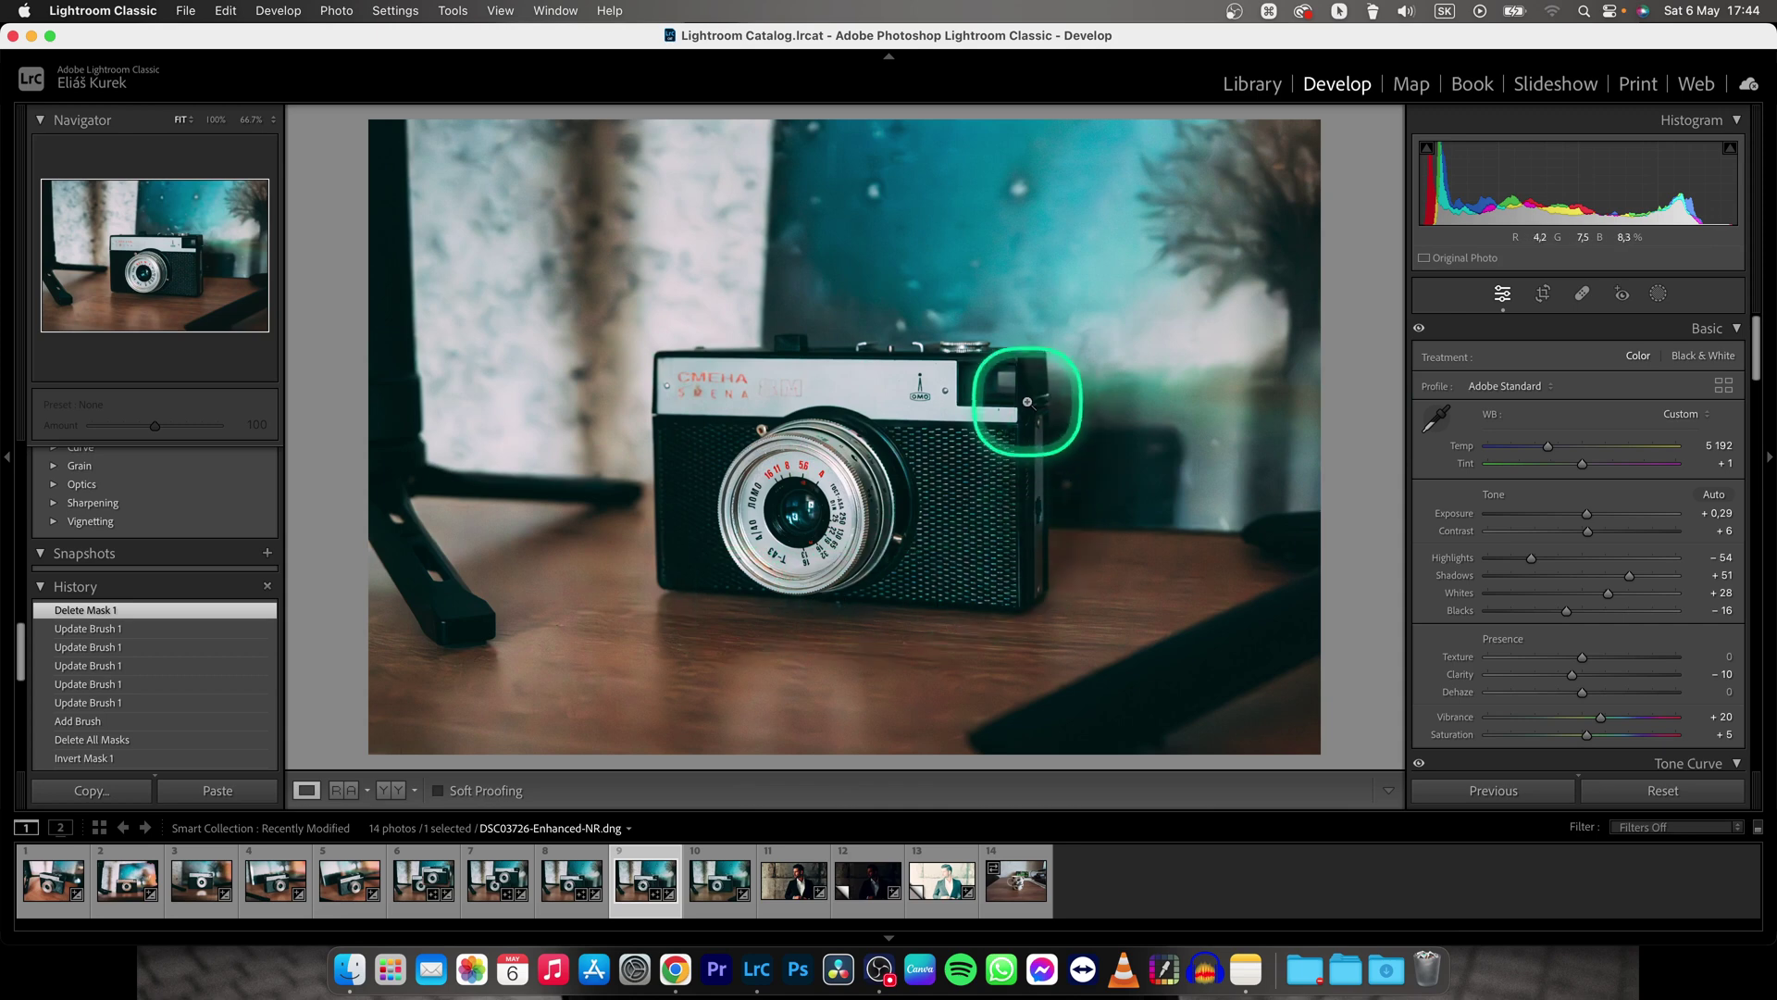
{"action": "key", "text": "ctrl"}
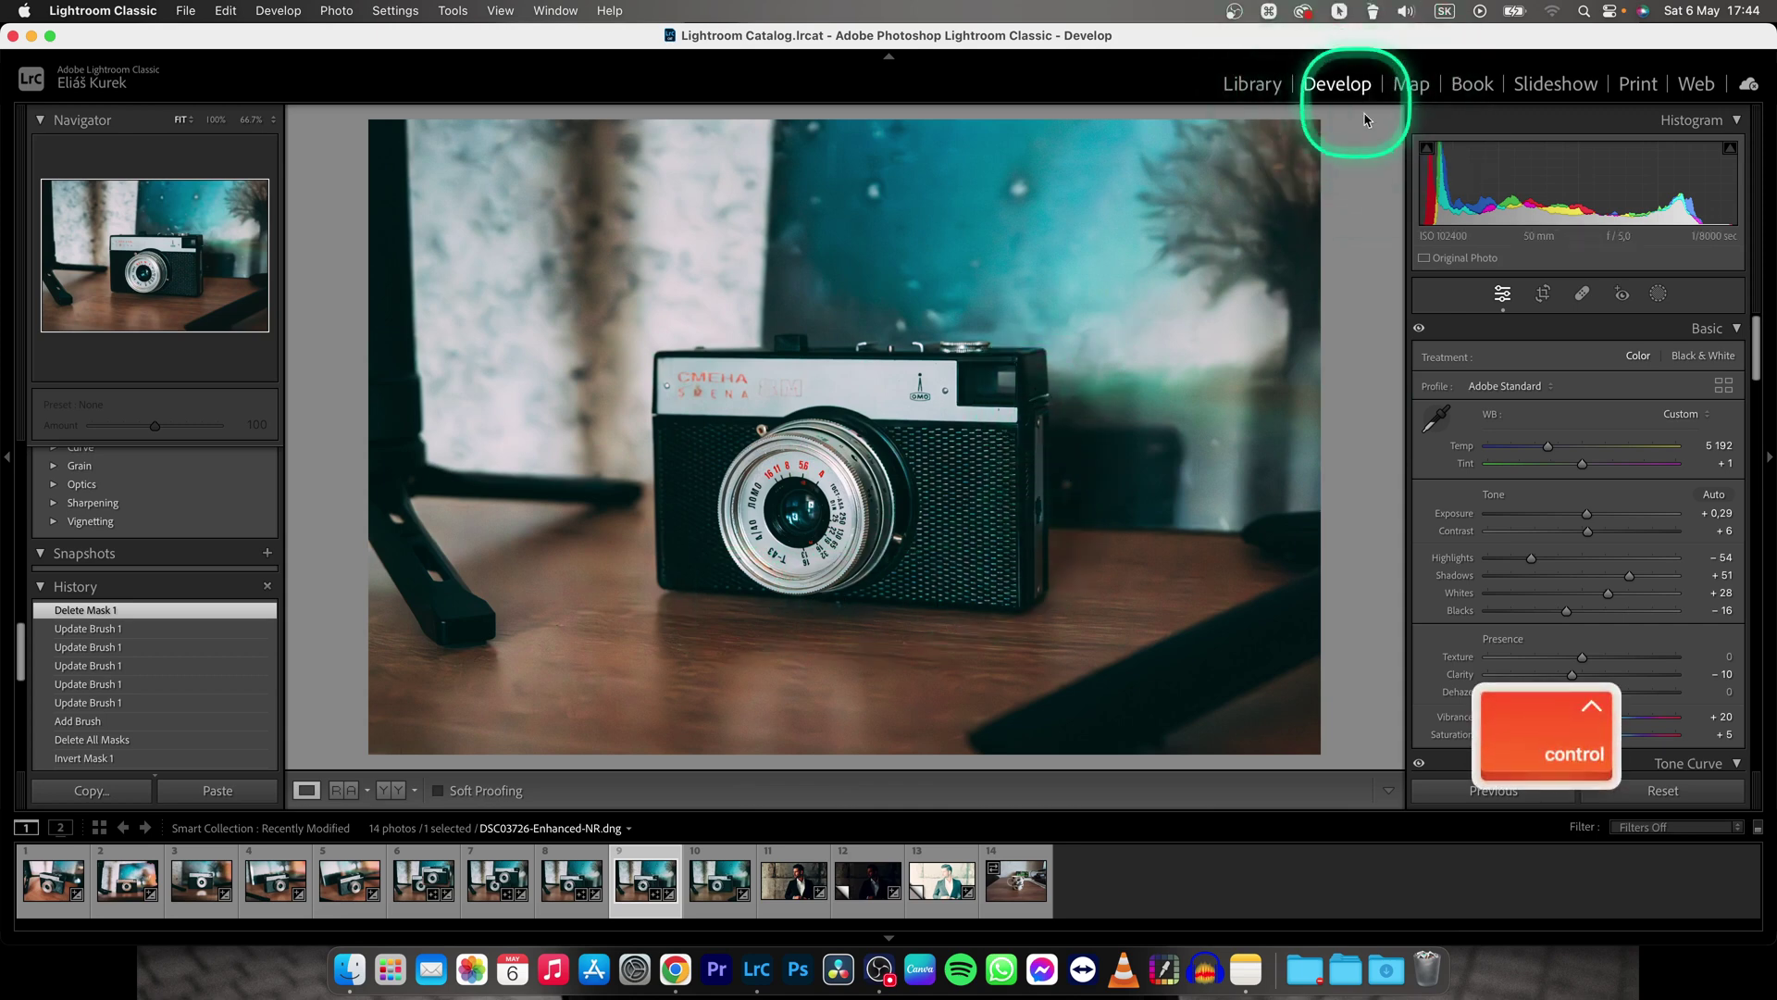
Step: Start a new Brush mask on the camera photo
{"action": "left_click", "coordinate": [1658, 294]}
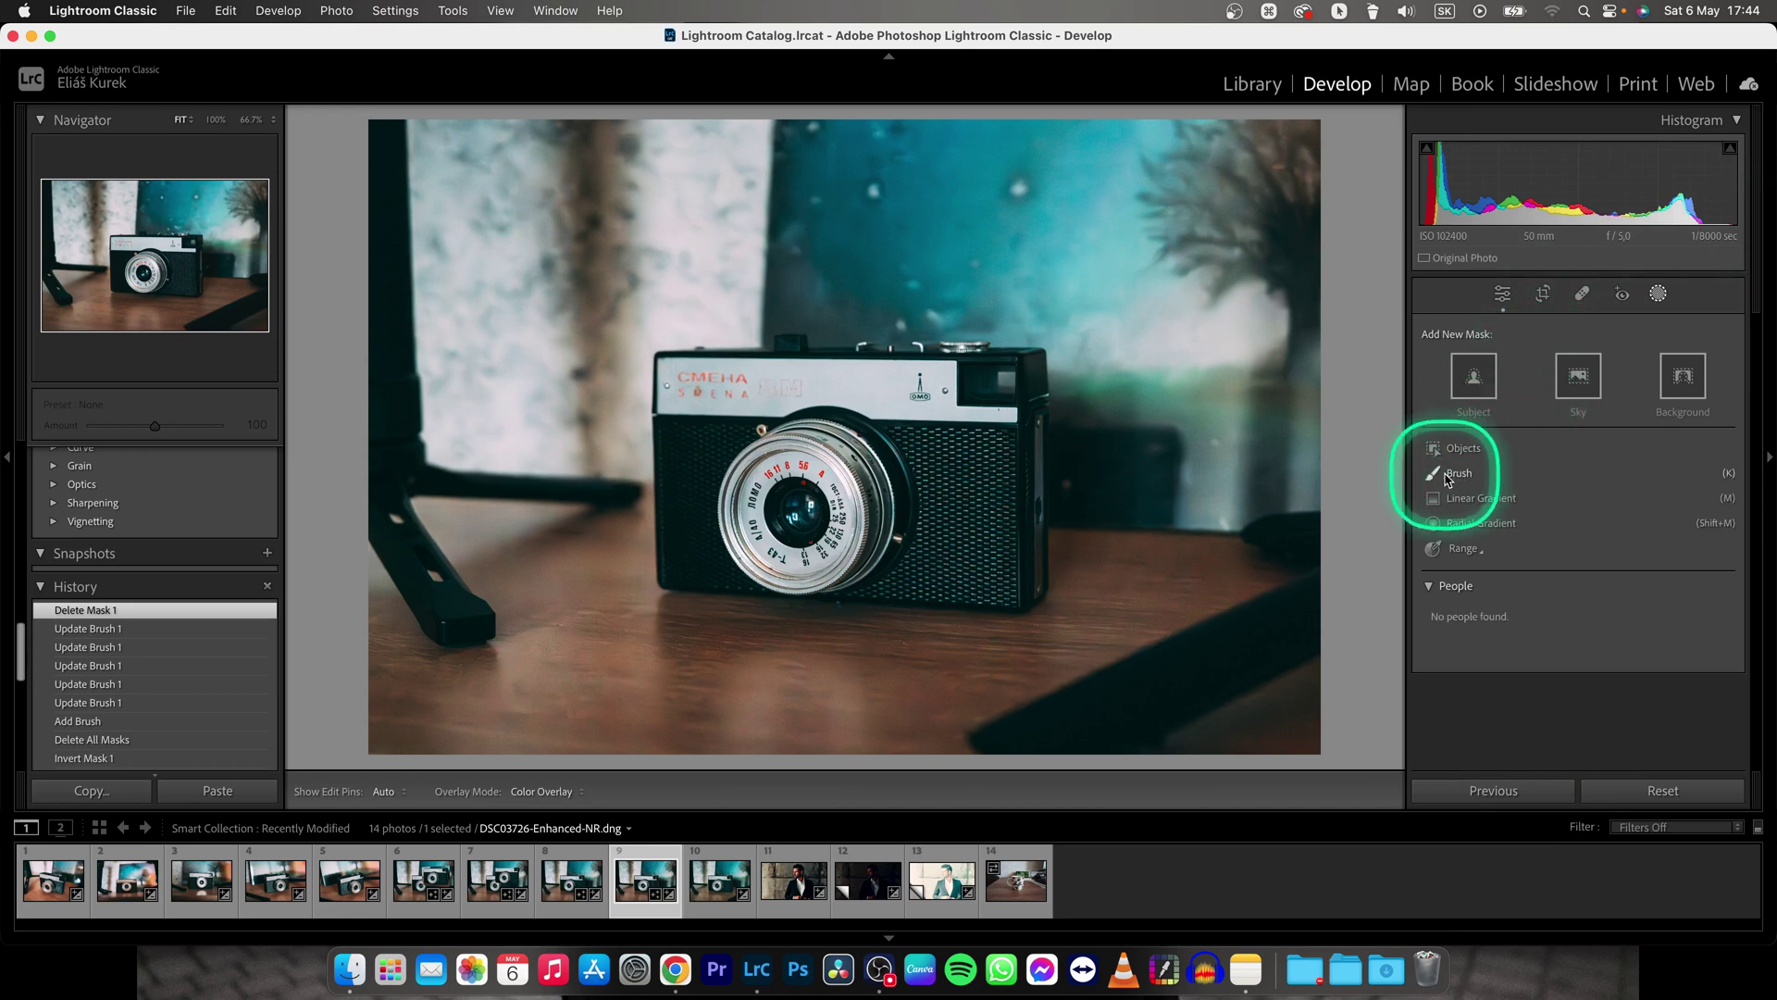
{"action": "key", "text": "ctrl"}
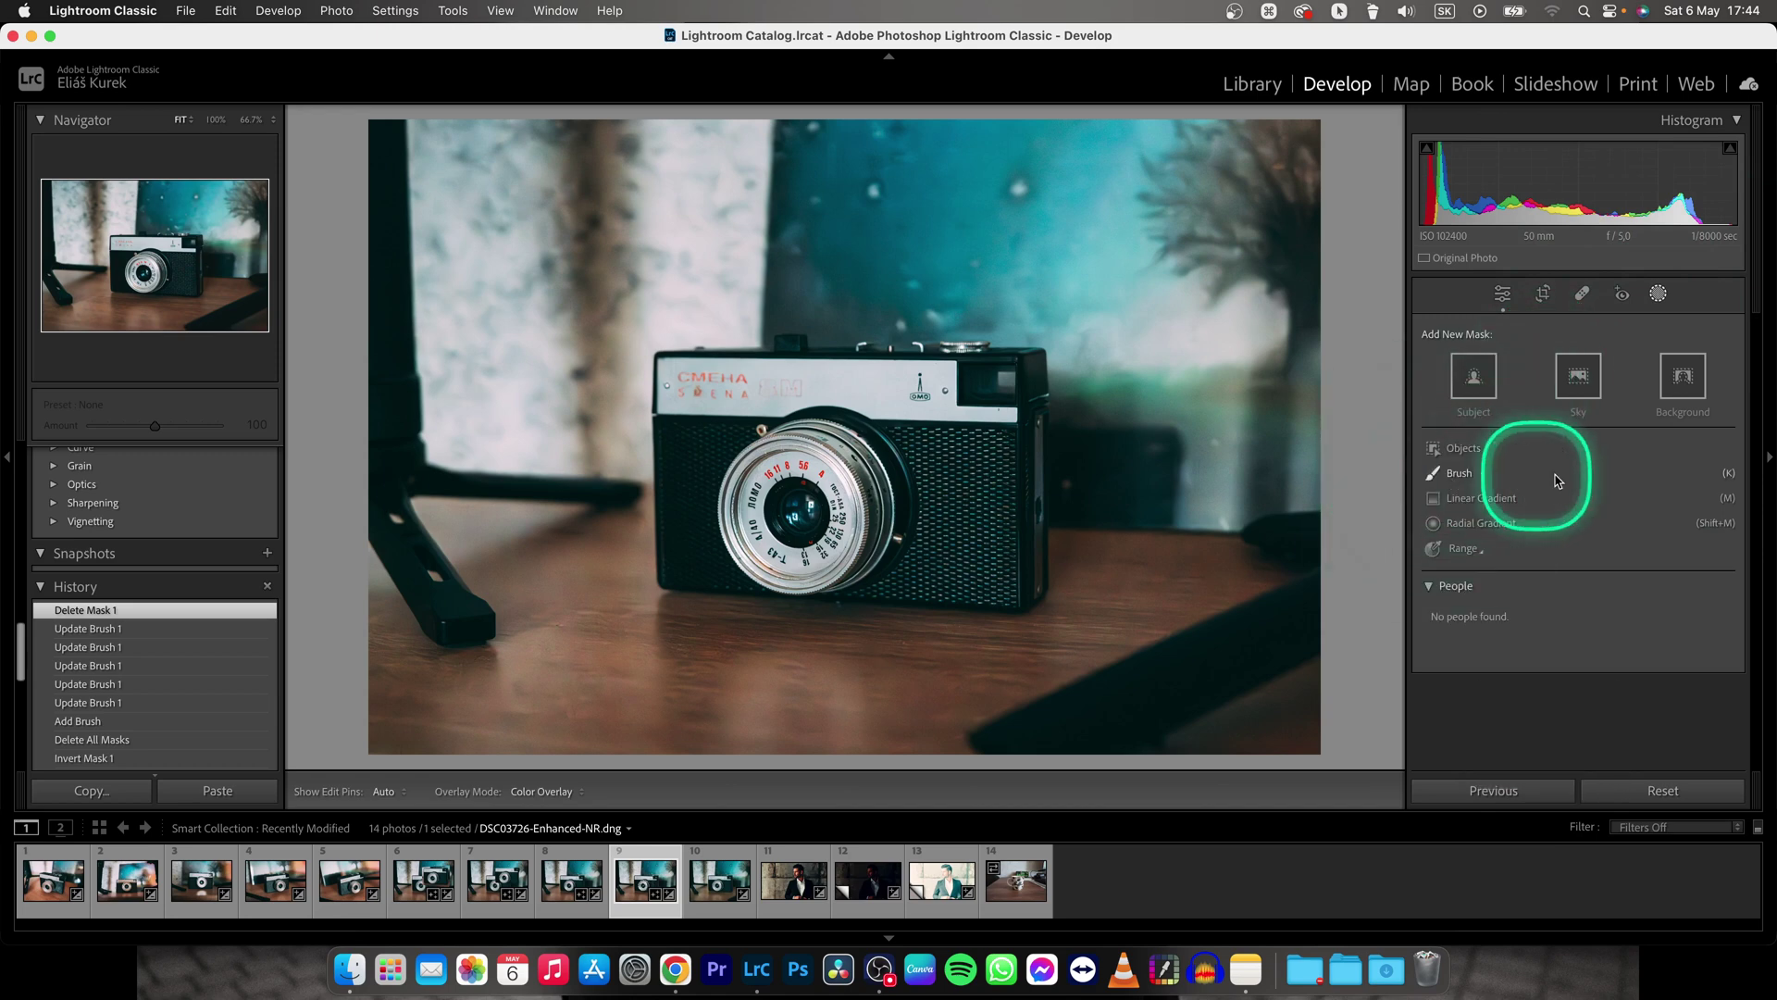
{"action": "key", "text": "ctrl"}
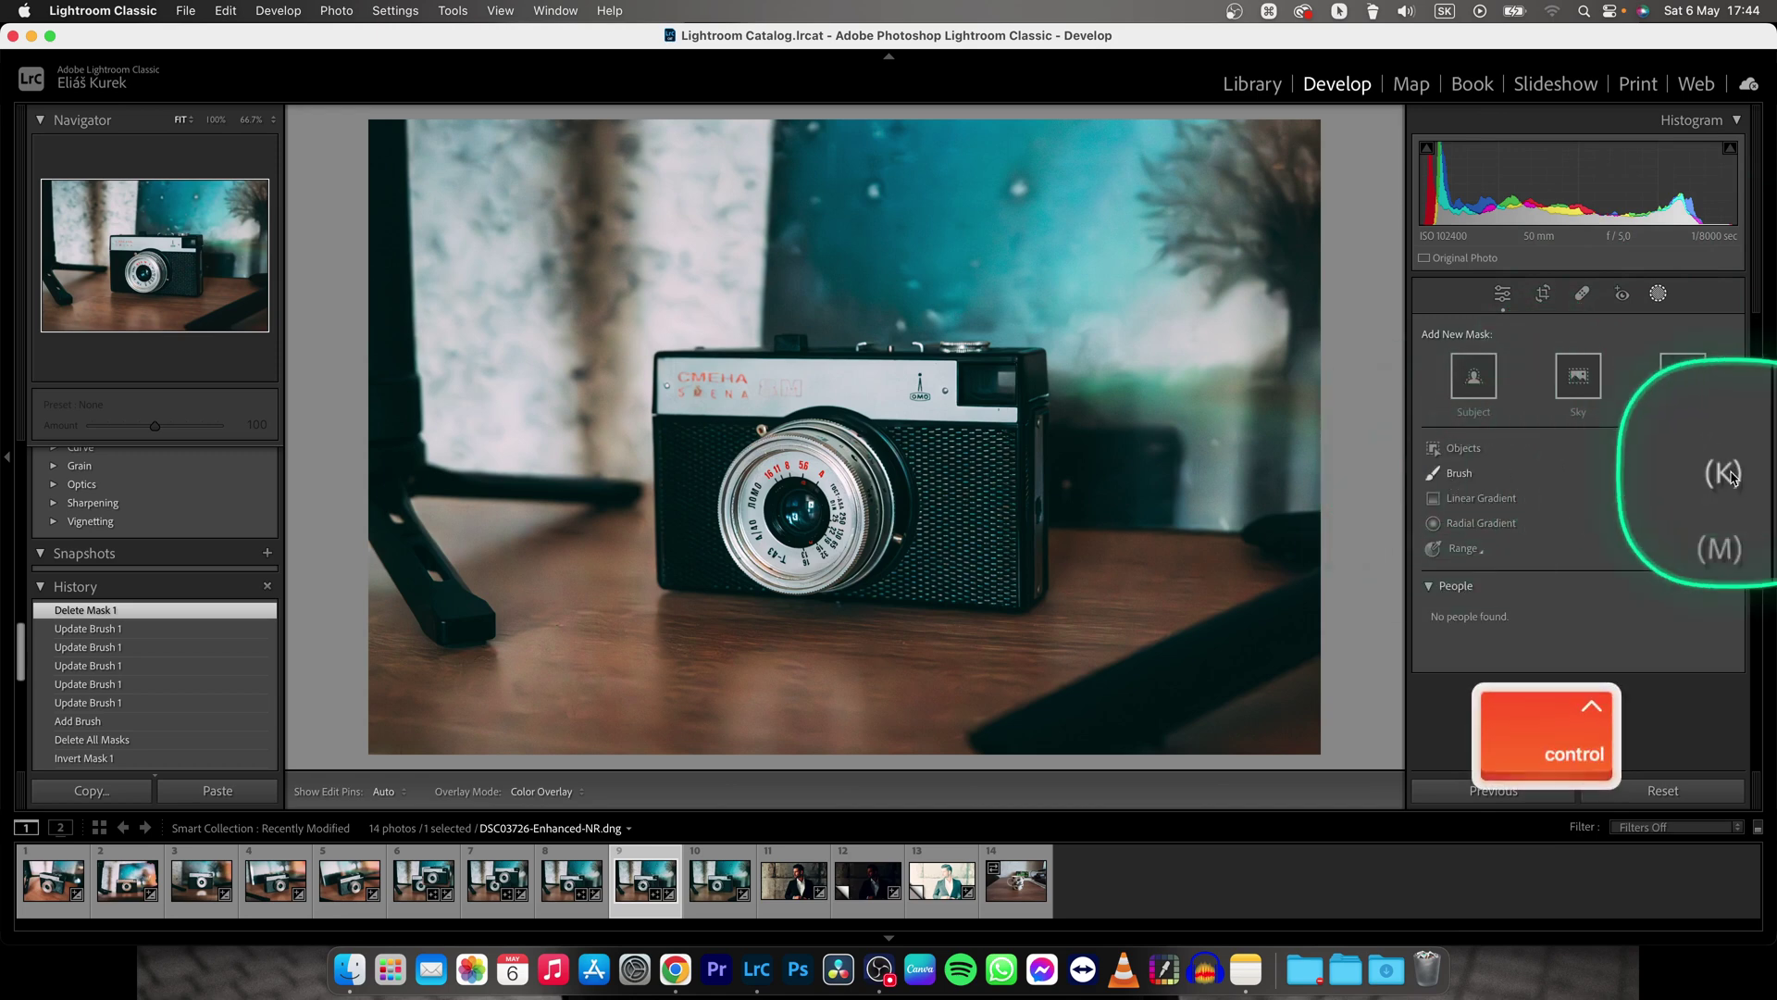
{"action": "left_click", "coordinate": [1462, 473]}
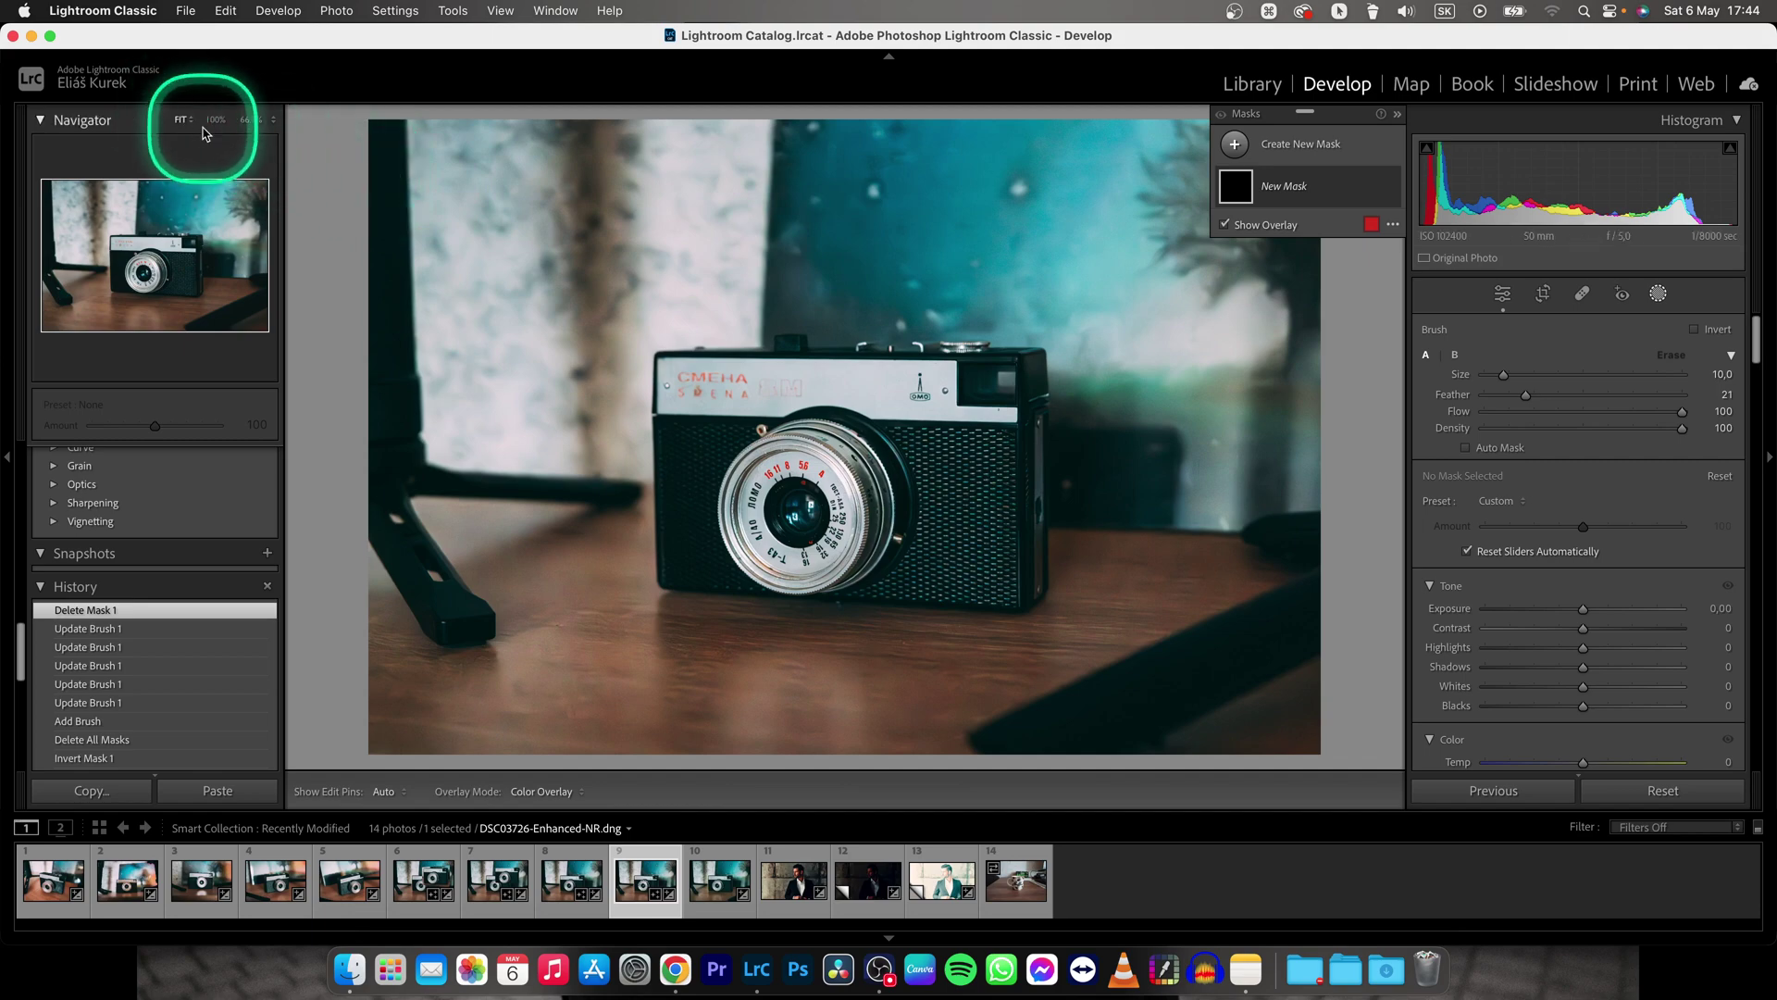
Step: Paint a continuous mask outline along the inside edge of the camera body at brush size 10
{"action": "left_click", "coordinate": [154, 252]}
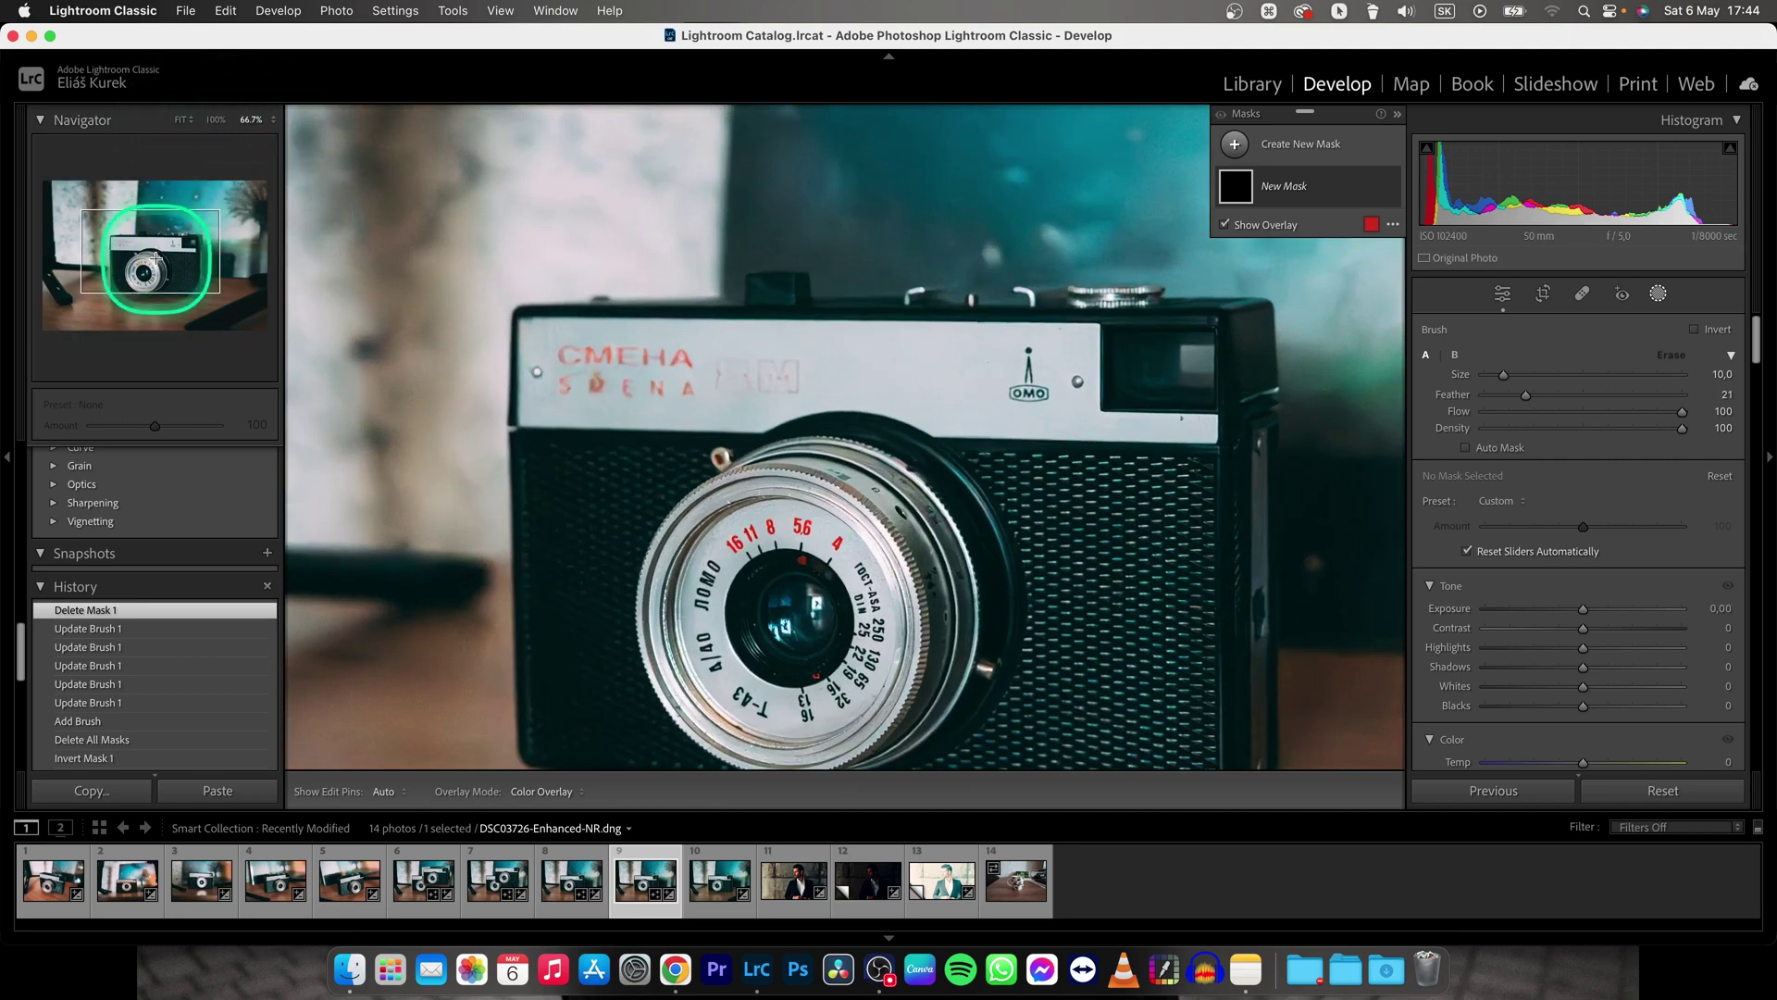
{"action": "left_click", "coordinate": [157, 263]}
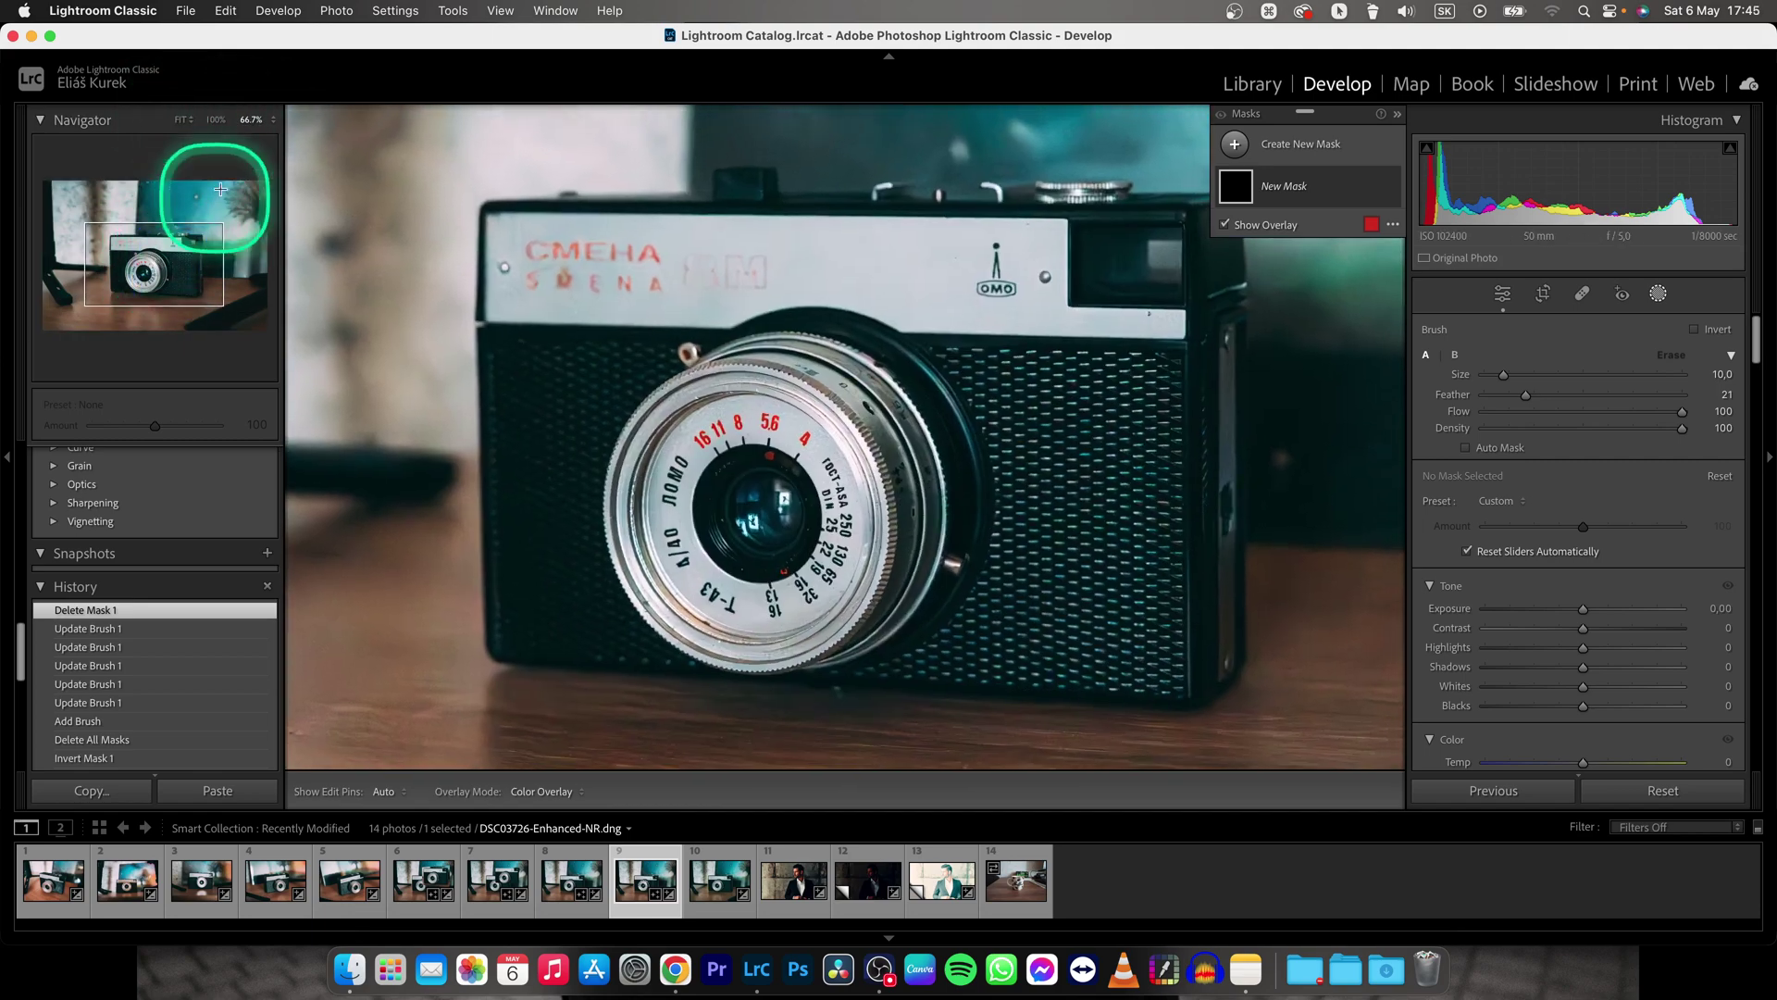
{"action": "left_click", "coordinate": [252, 121]}
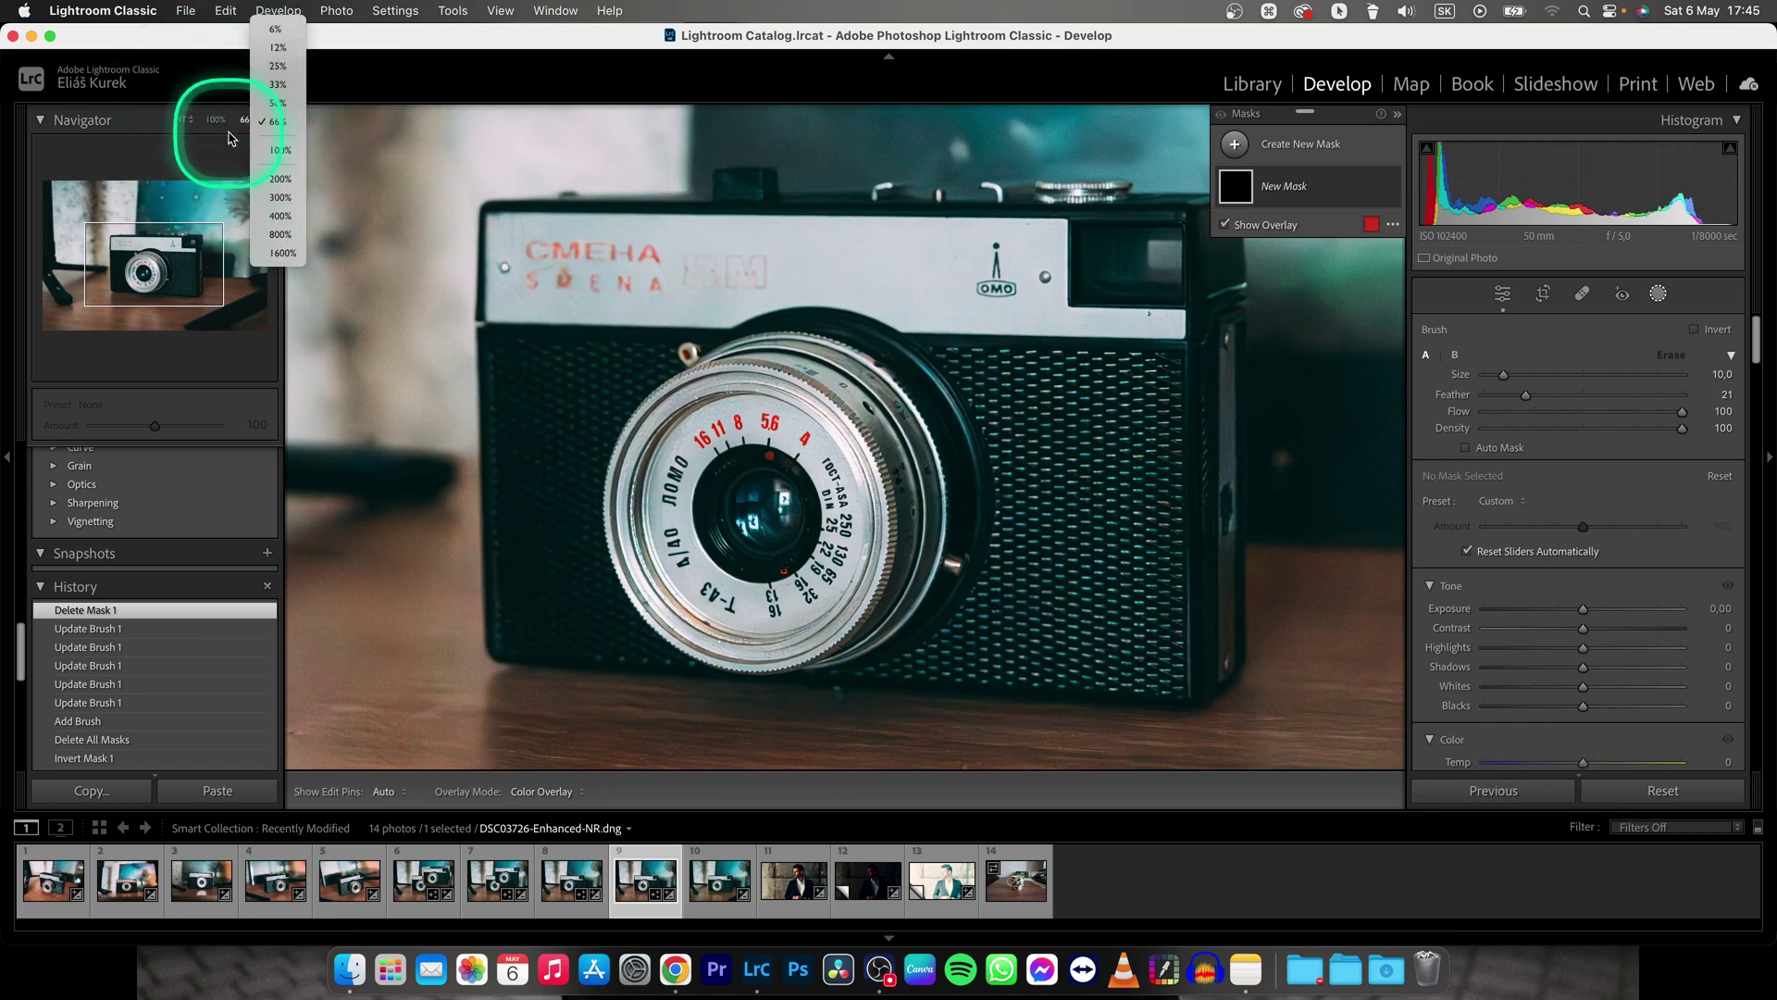
{"action": "left_click", "coordinate": [174, 163]}
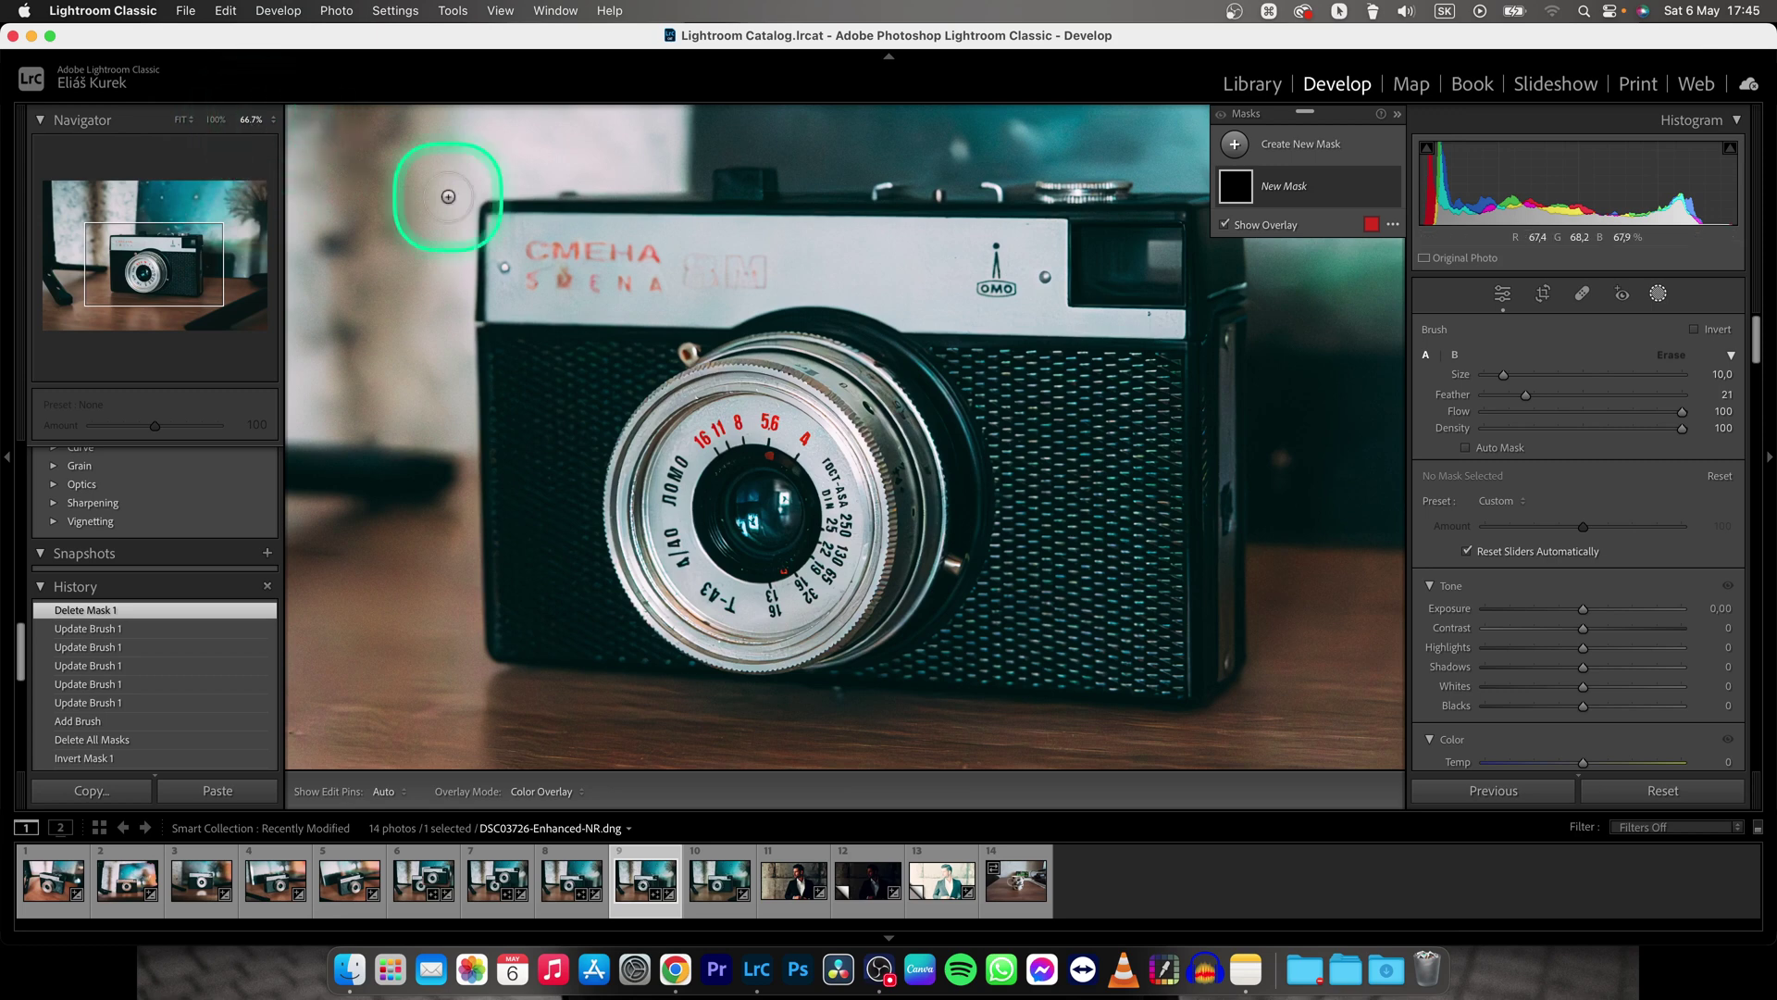
{"action": "left_click", "coordinate": [164, 266]}
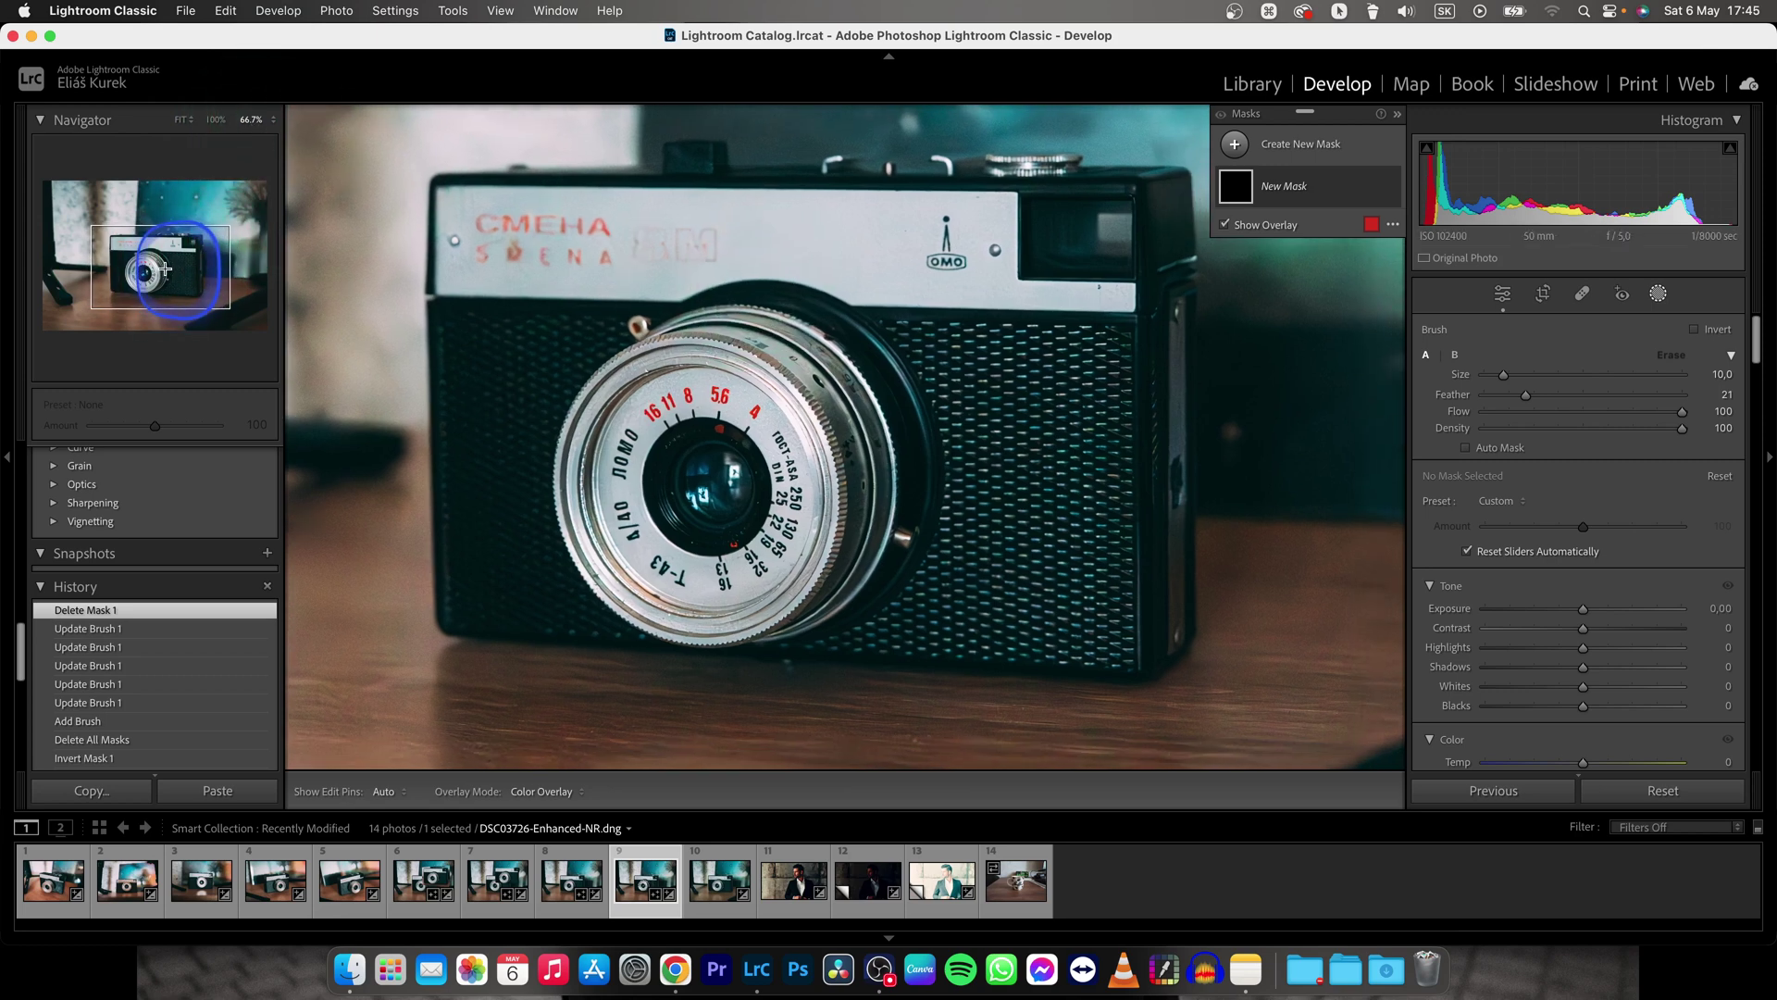
{"action": "left_click_drag", "start_coordinate": [167, 267], "coordinate": [166, 264]}
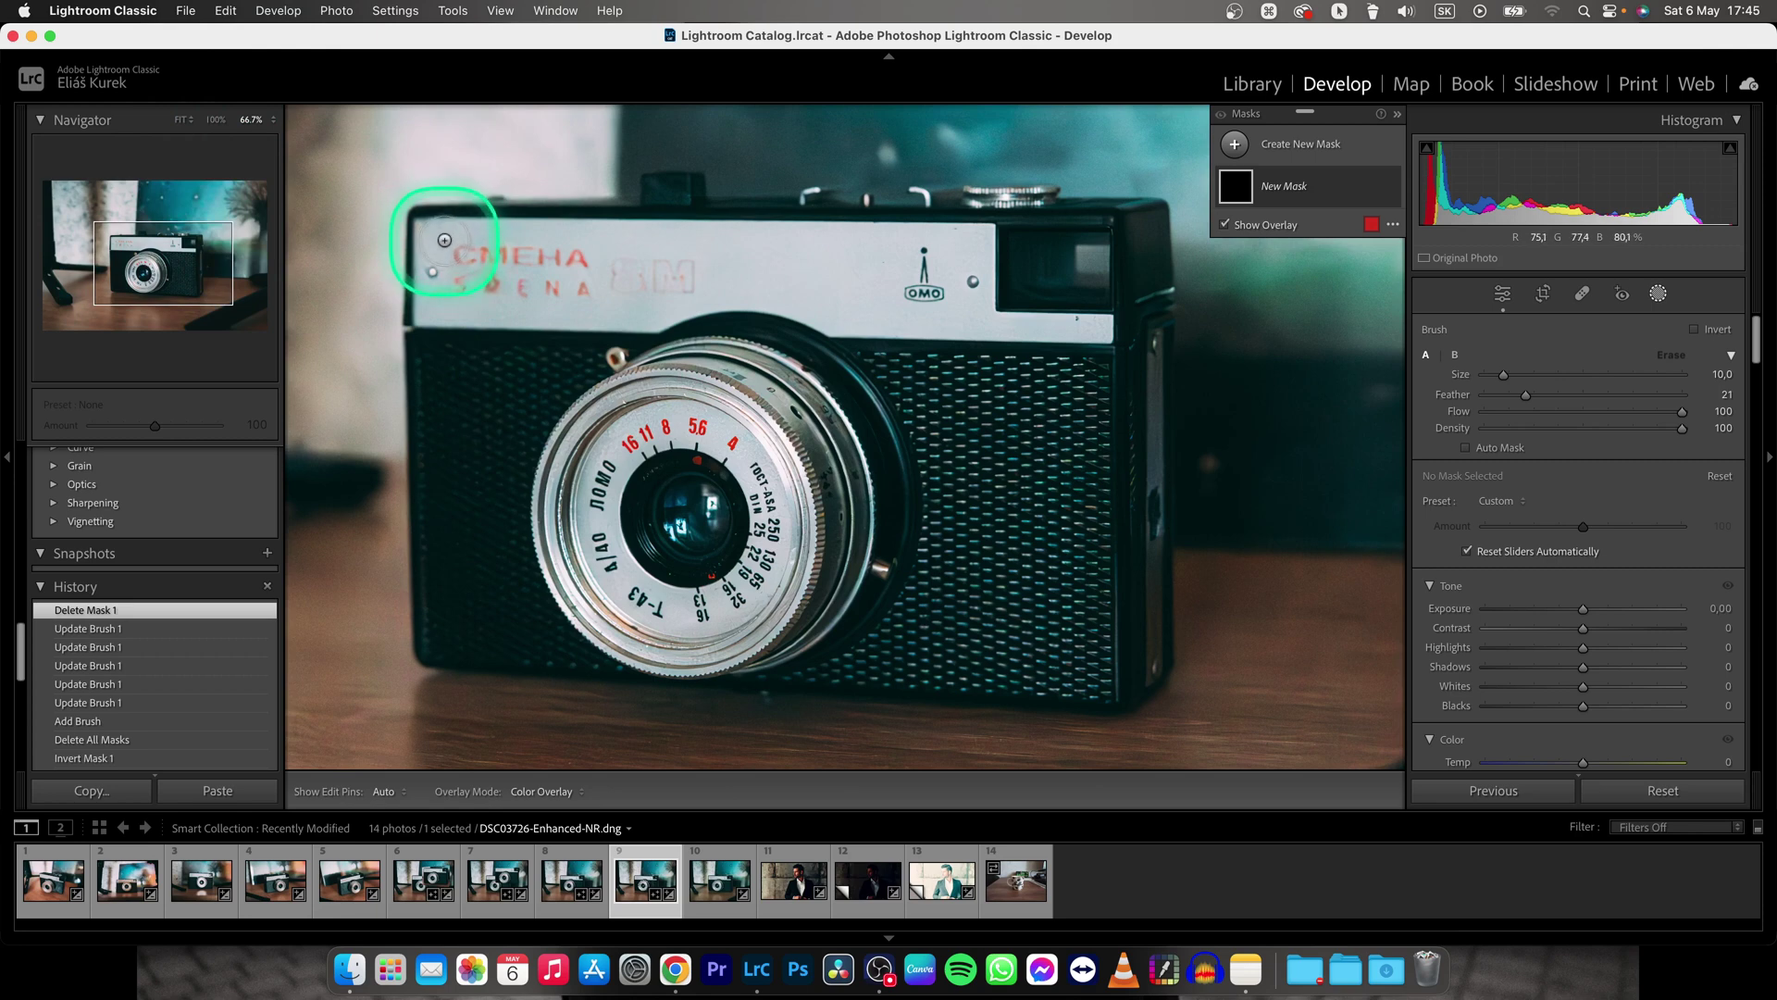
{"action": "left_click_drag", "start_coordinate": [445, 238], "coordinate": [434, 584]}
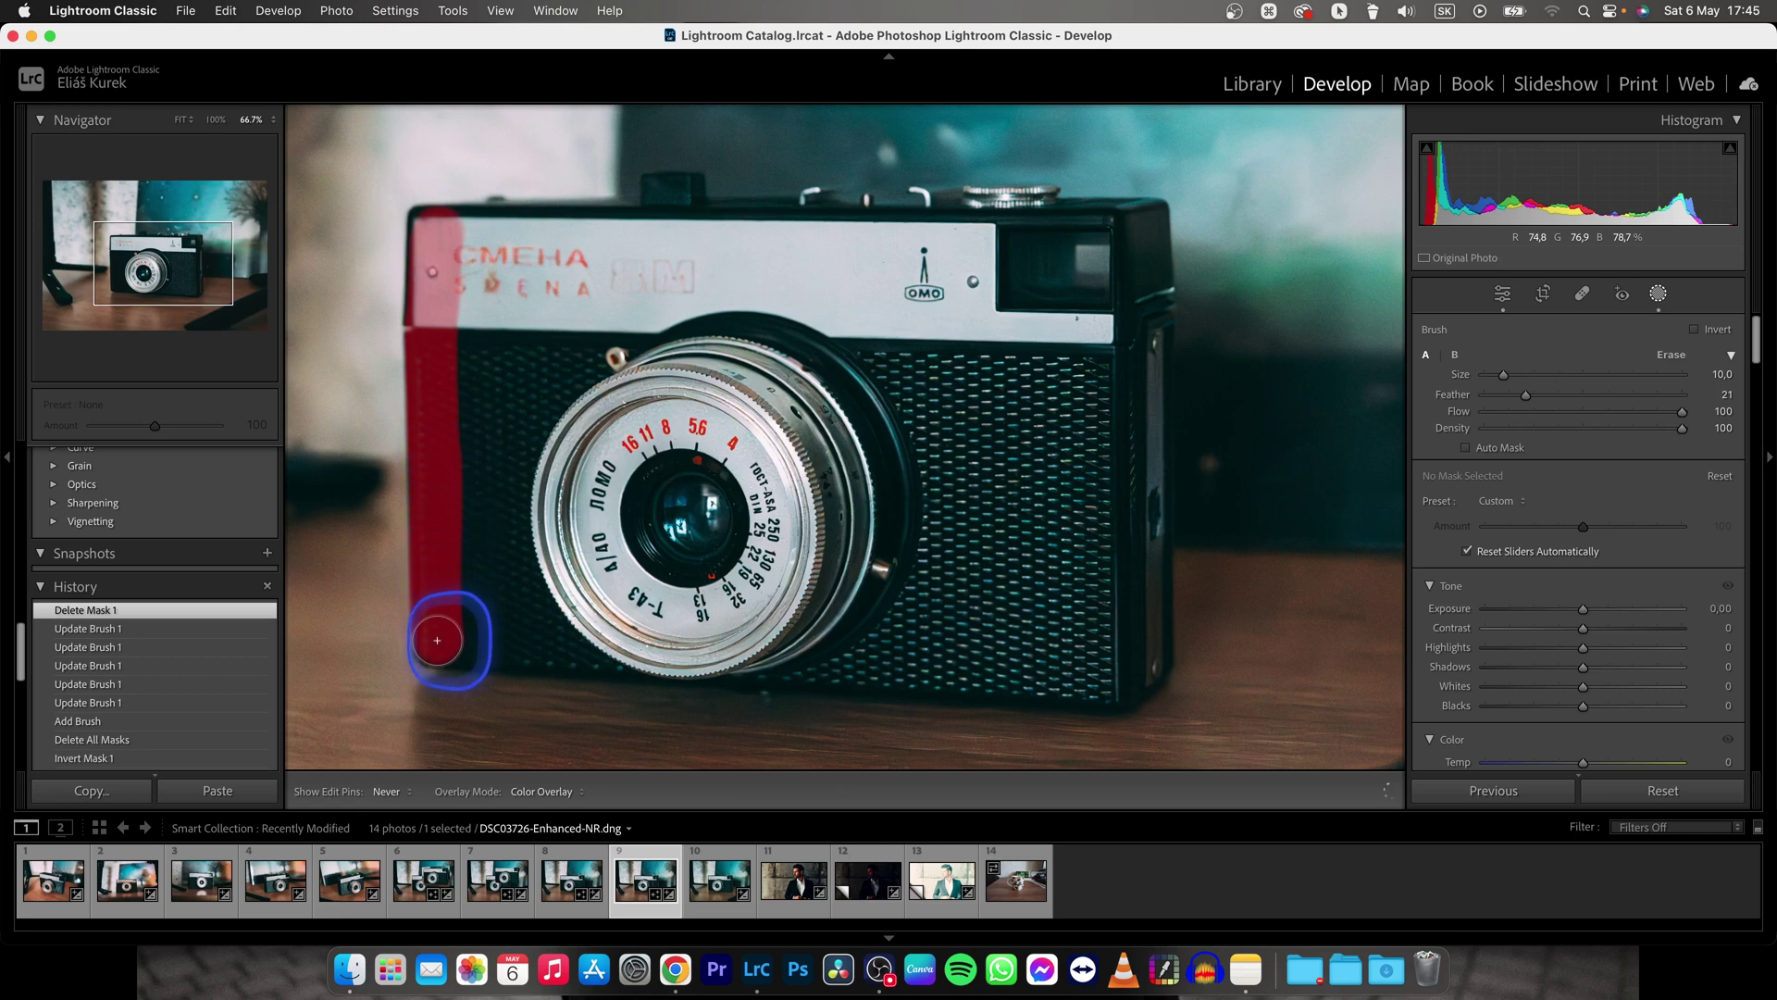
{"action": "left_click_drag", "start_coordinate": [448, 648], "coordinate": [1078, 680]}
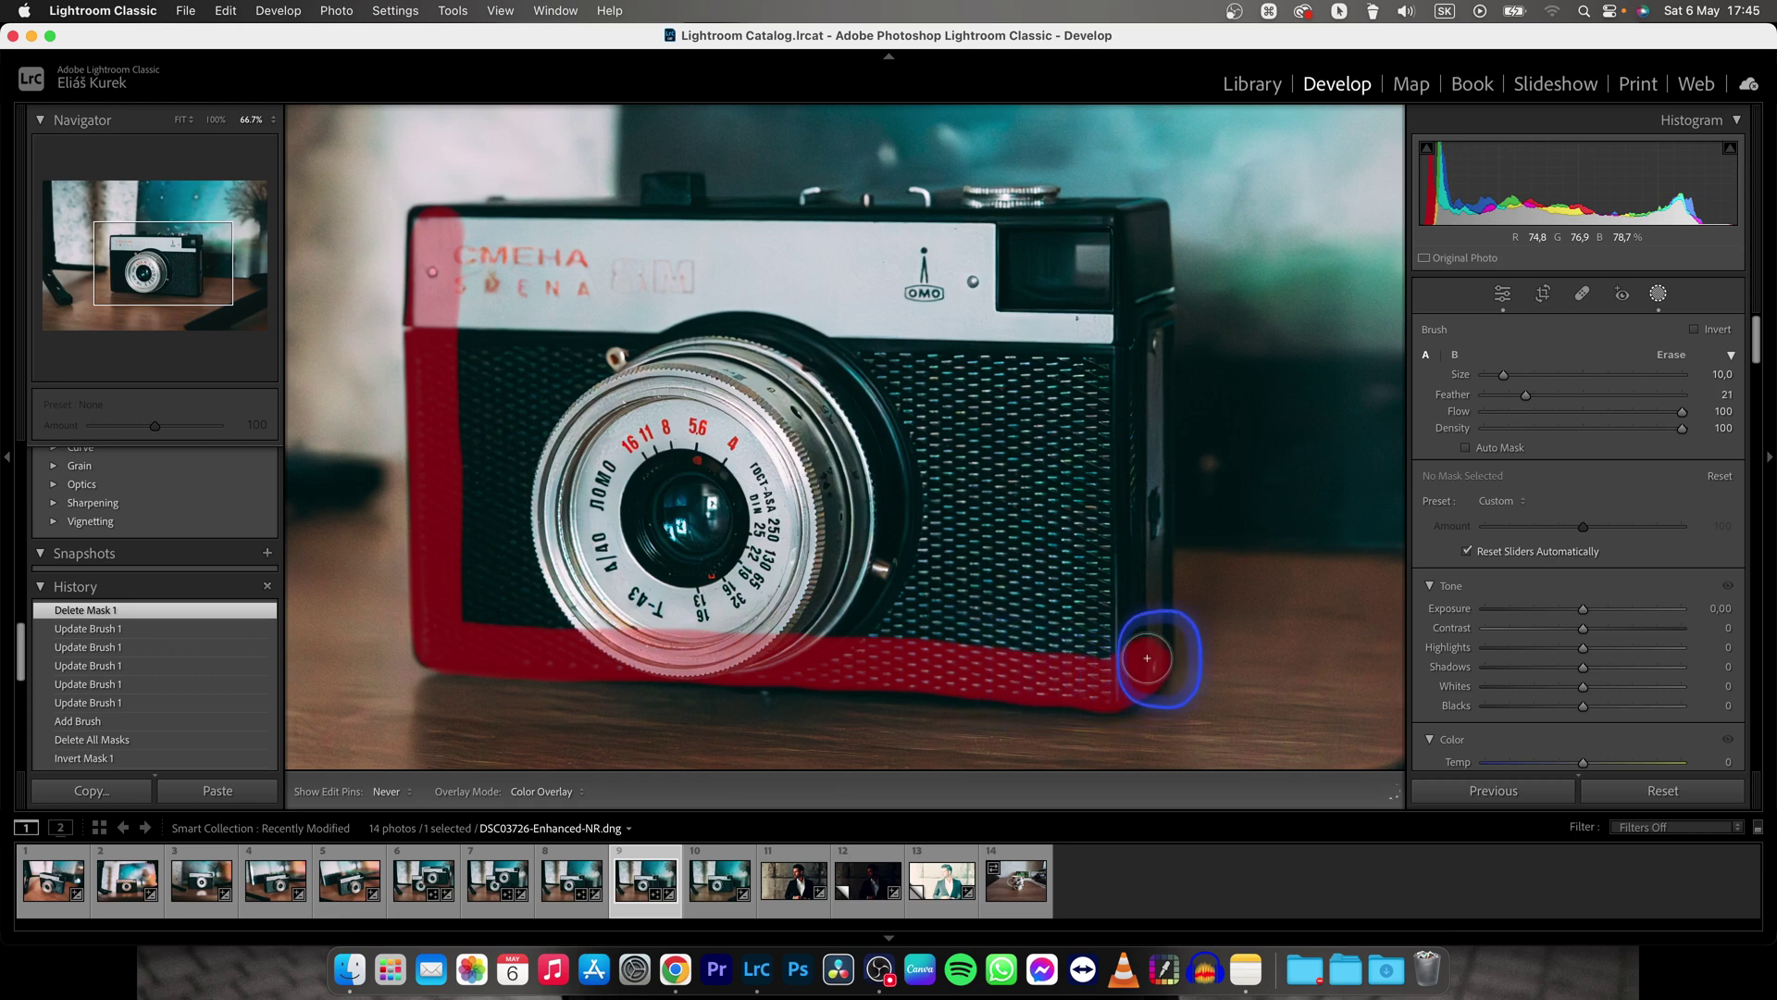
{"action": "mouse_move", "coordinate": [1143, 587]}
{"action": "left_mouse_down"}
{"action": "mouse_move", "coordinate": [1141, 256]}
{"action": "mouse_move", "coordinate": [1043, 220]}
{"action": "mouse_move", "coordinate": [442, 231]}
{"action": "left_mouse_up"}
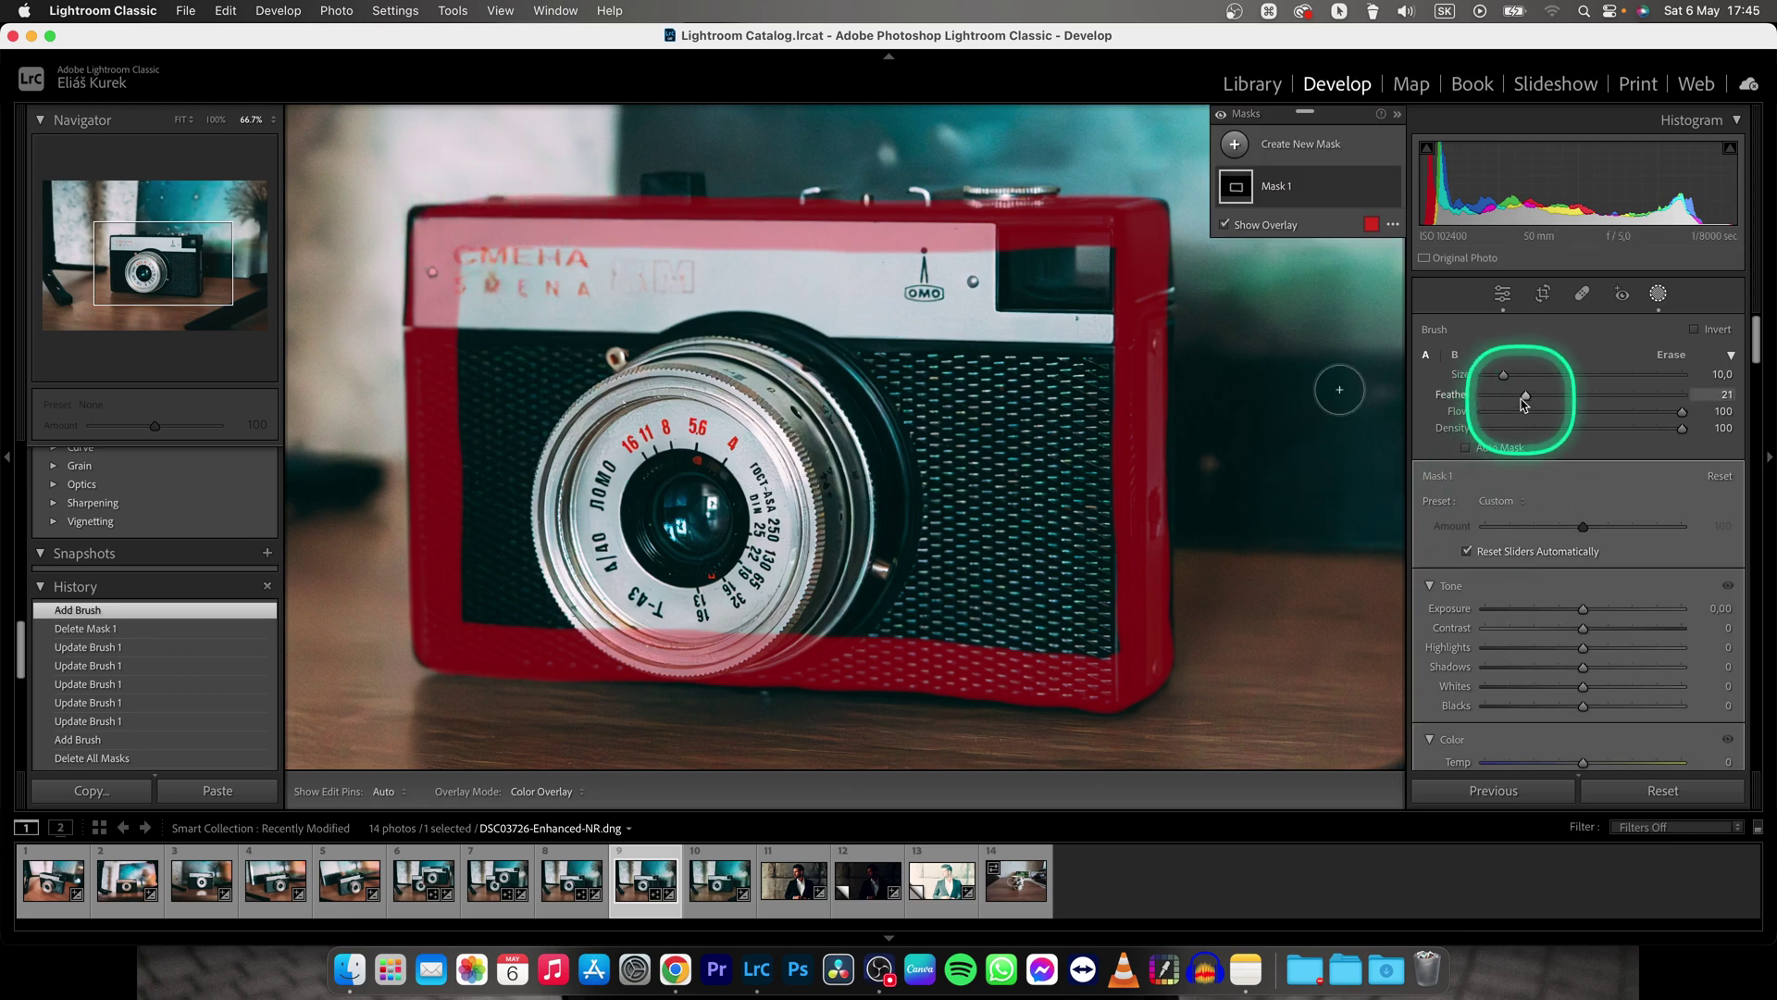
Step: Set the brush feather to 16 and paint a stroke spilling over the camera's lower-left edge
{"action": "left_click_drag", "start_coordinate": [1525, 398], "coordinate": [1523, 398]}
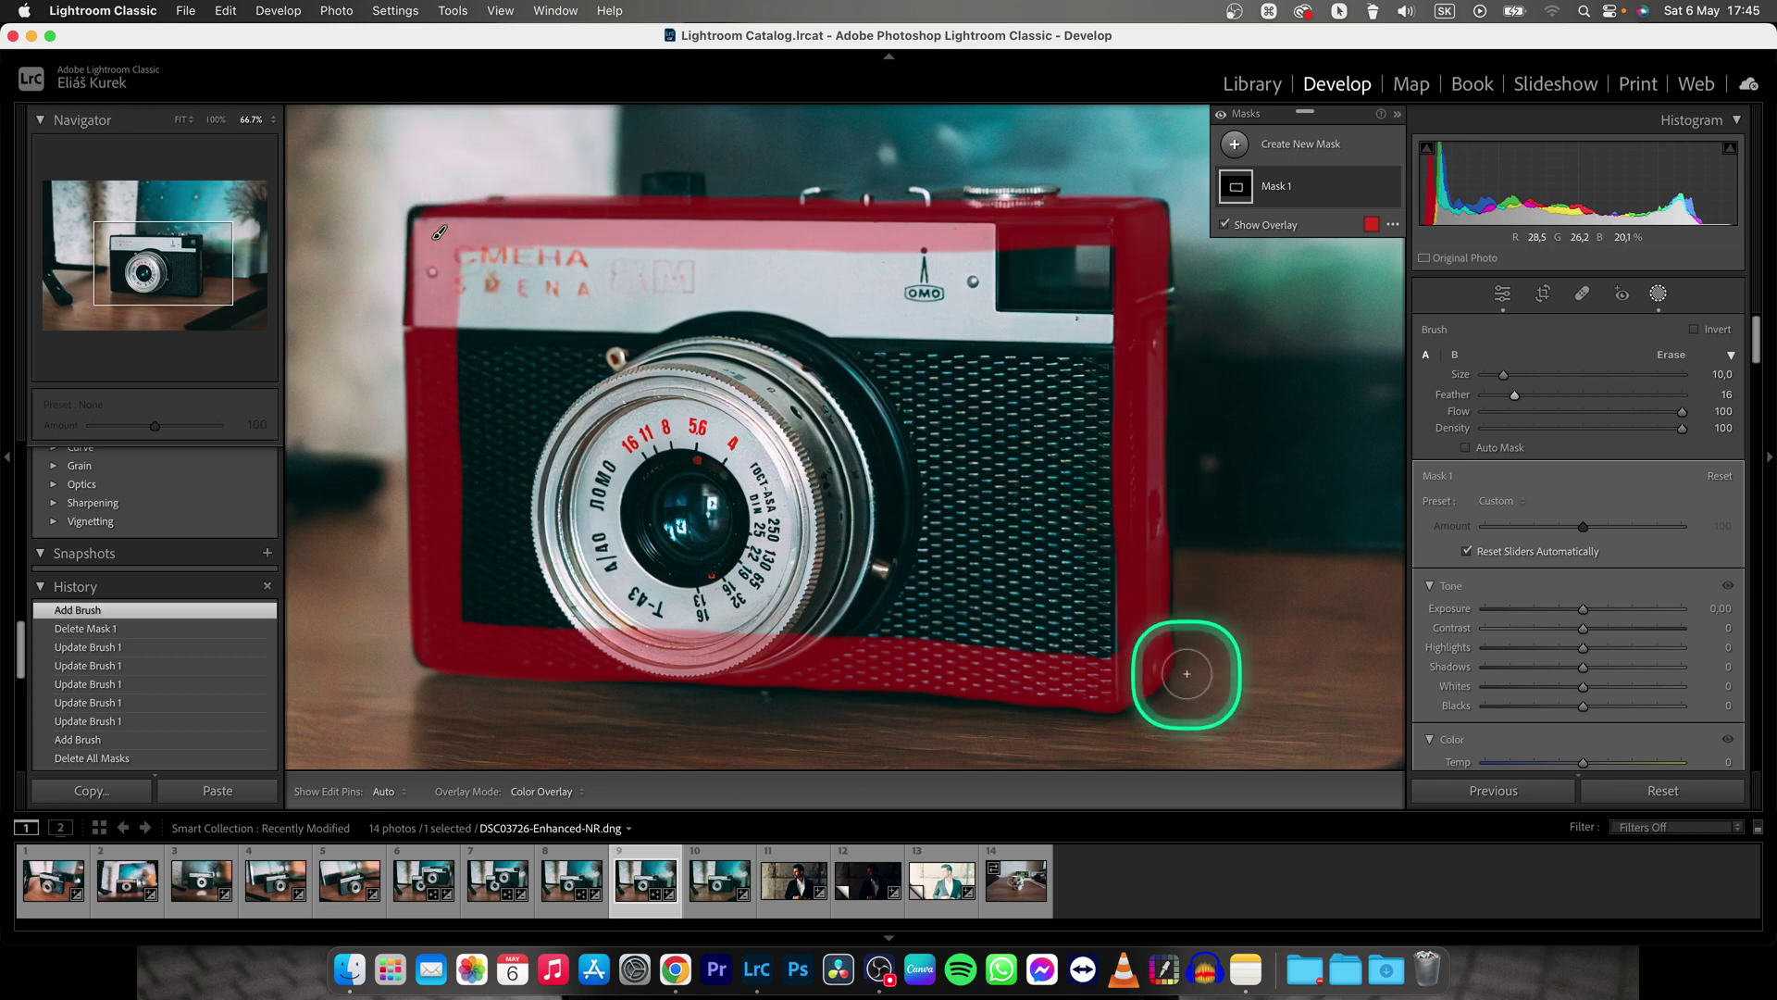
{"action": "key", "text": "h"}
{"action": "left_click_drag", "start_coordinate": [420, 599], "coordinate": [424, 598]}
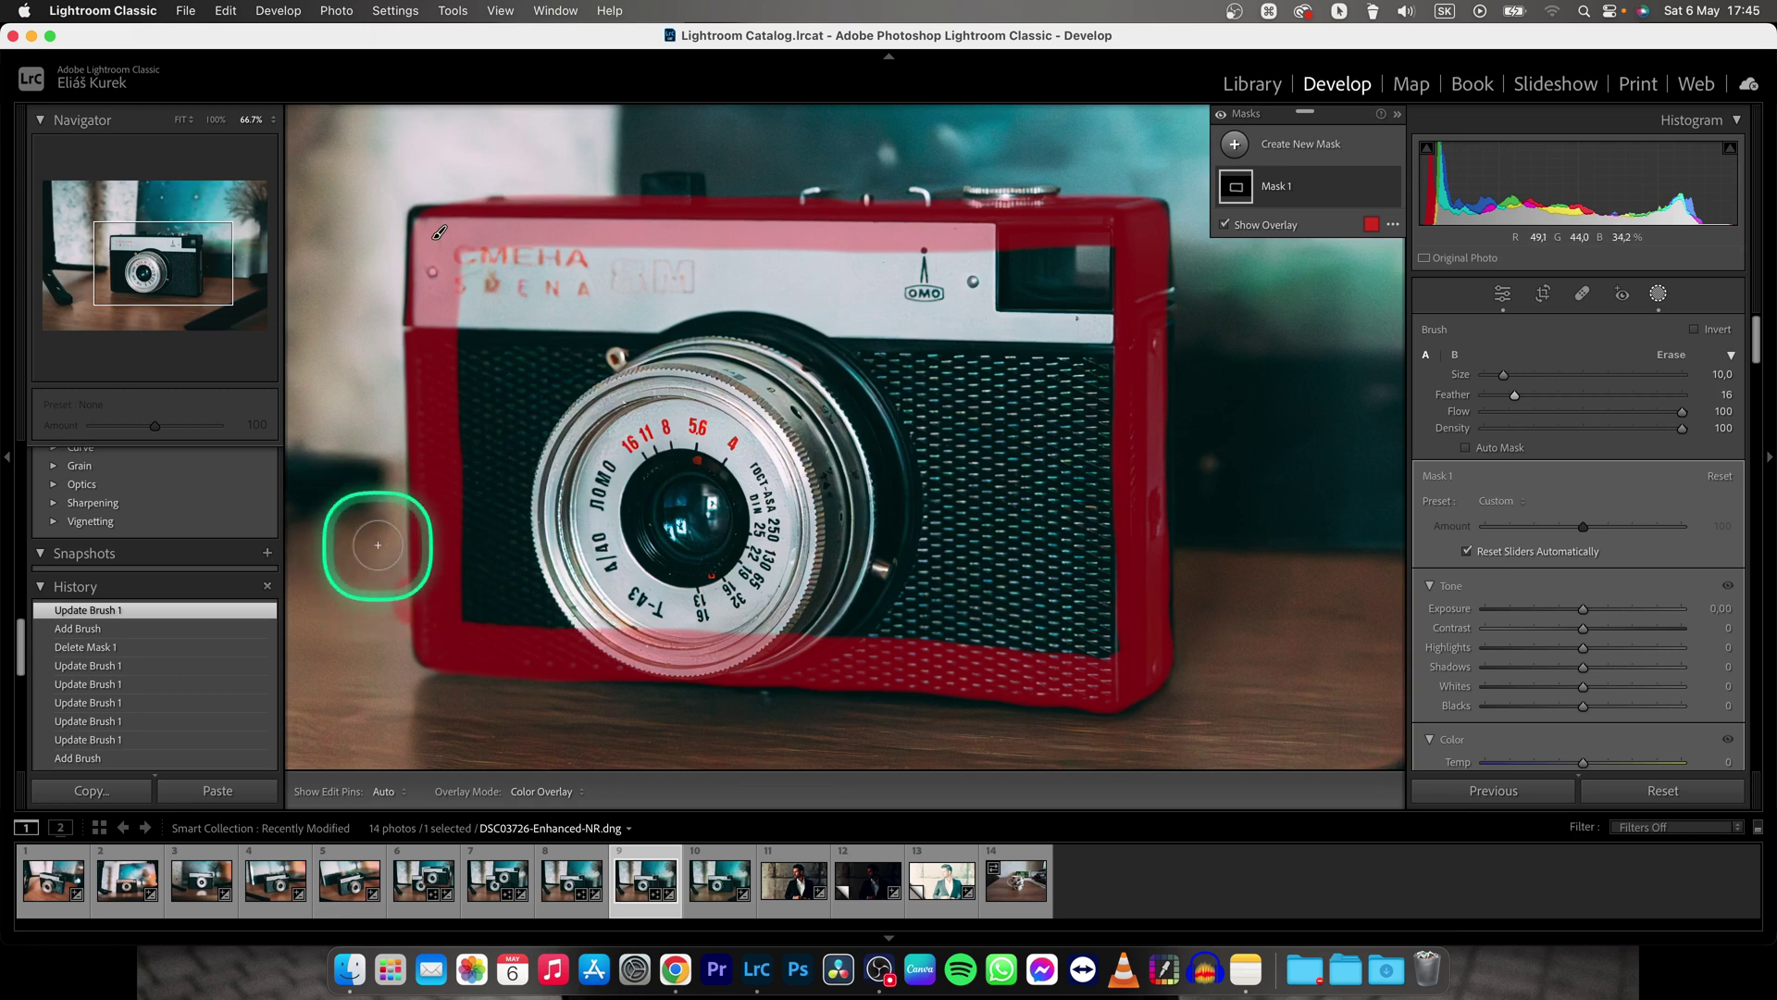
Step: Erase the mask spill outside the camera's lower-left edge with the eraser reduced to size 6
{"action": "key", "text": "alt"}
{"action": "key", "text": "alt"}
{"action": "scroll", "coordinate": [373, 587], "scroll_direction": "up", "scroll_amount": 1}
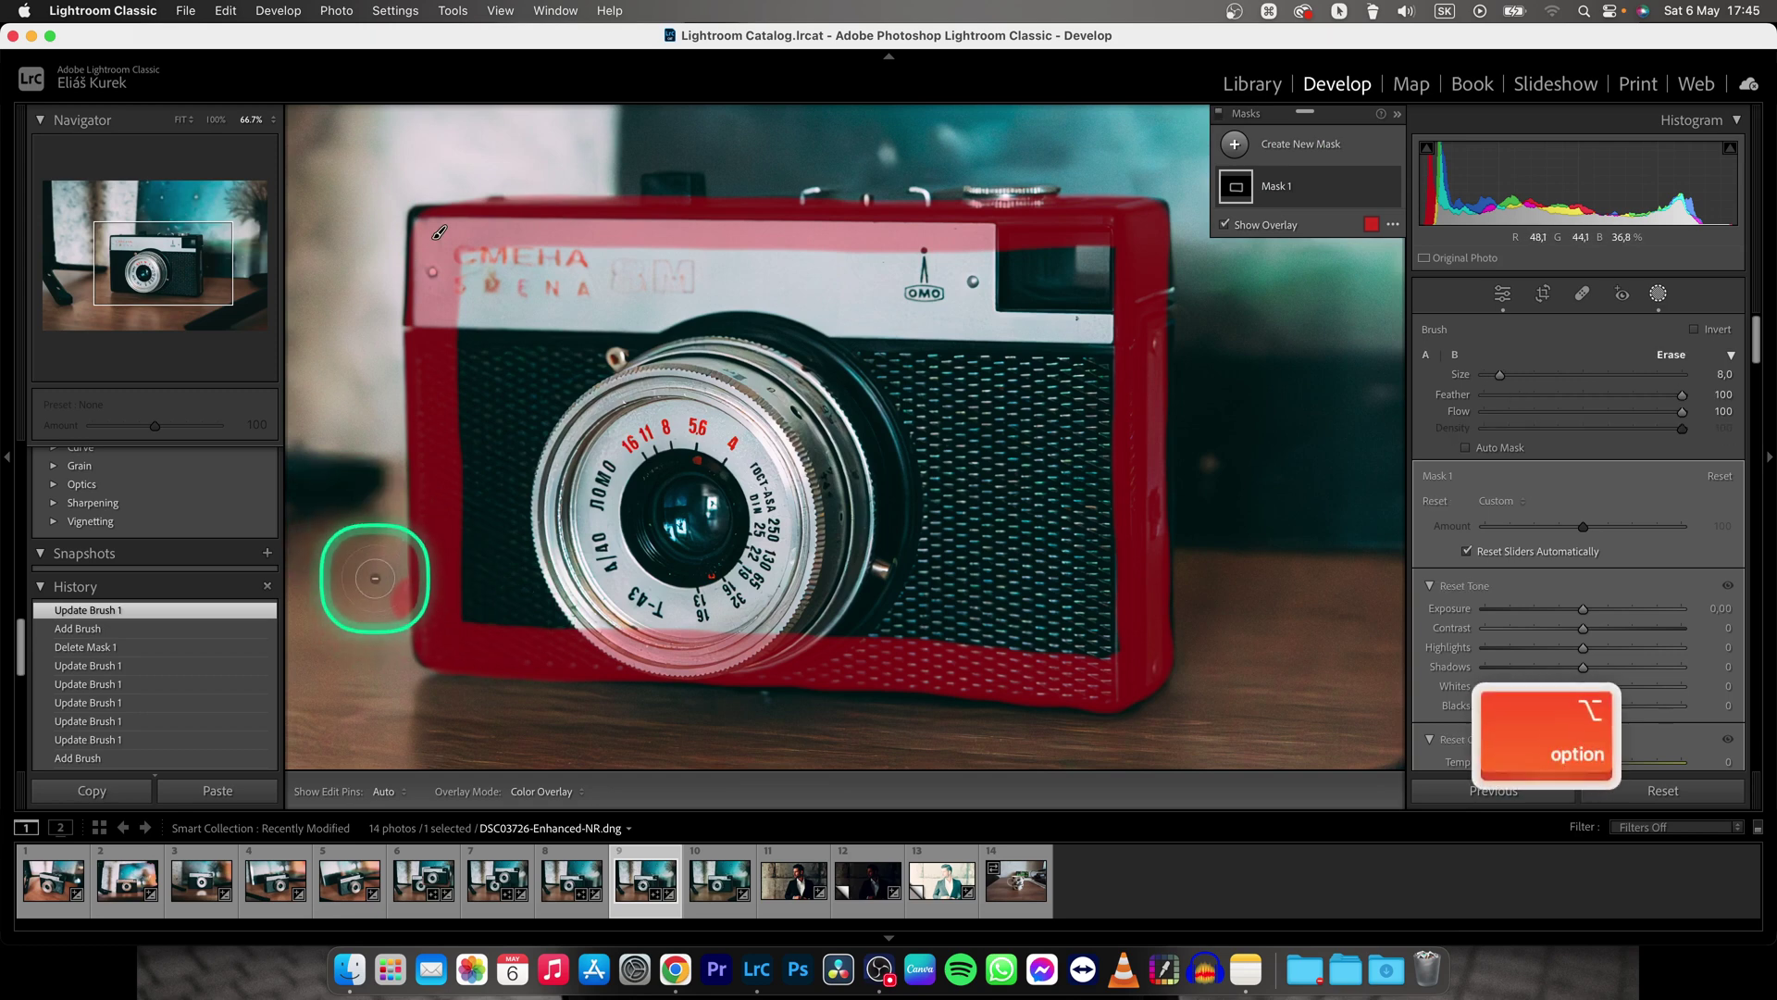
{"action": "key", "text": "h"}
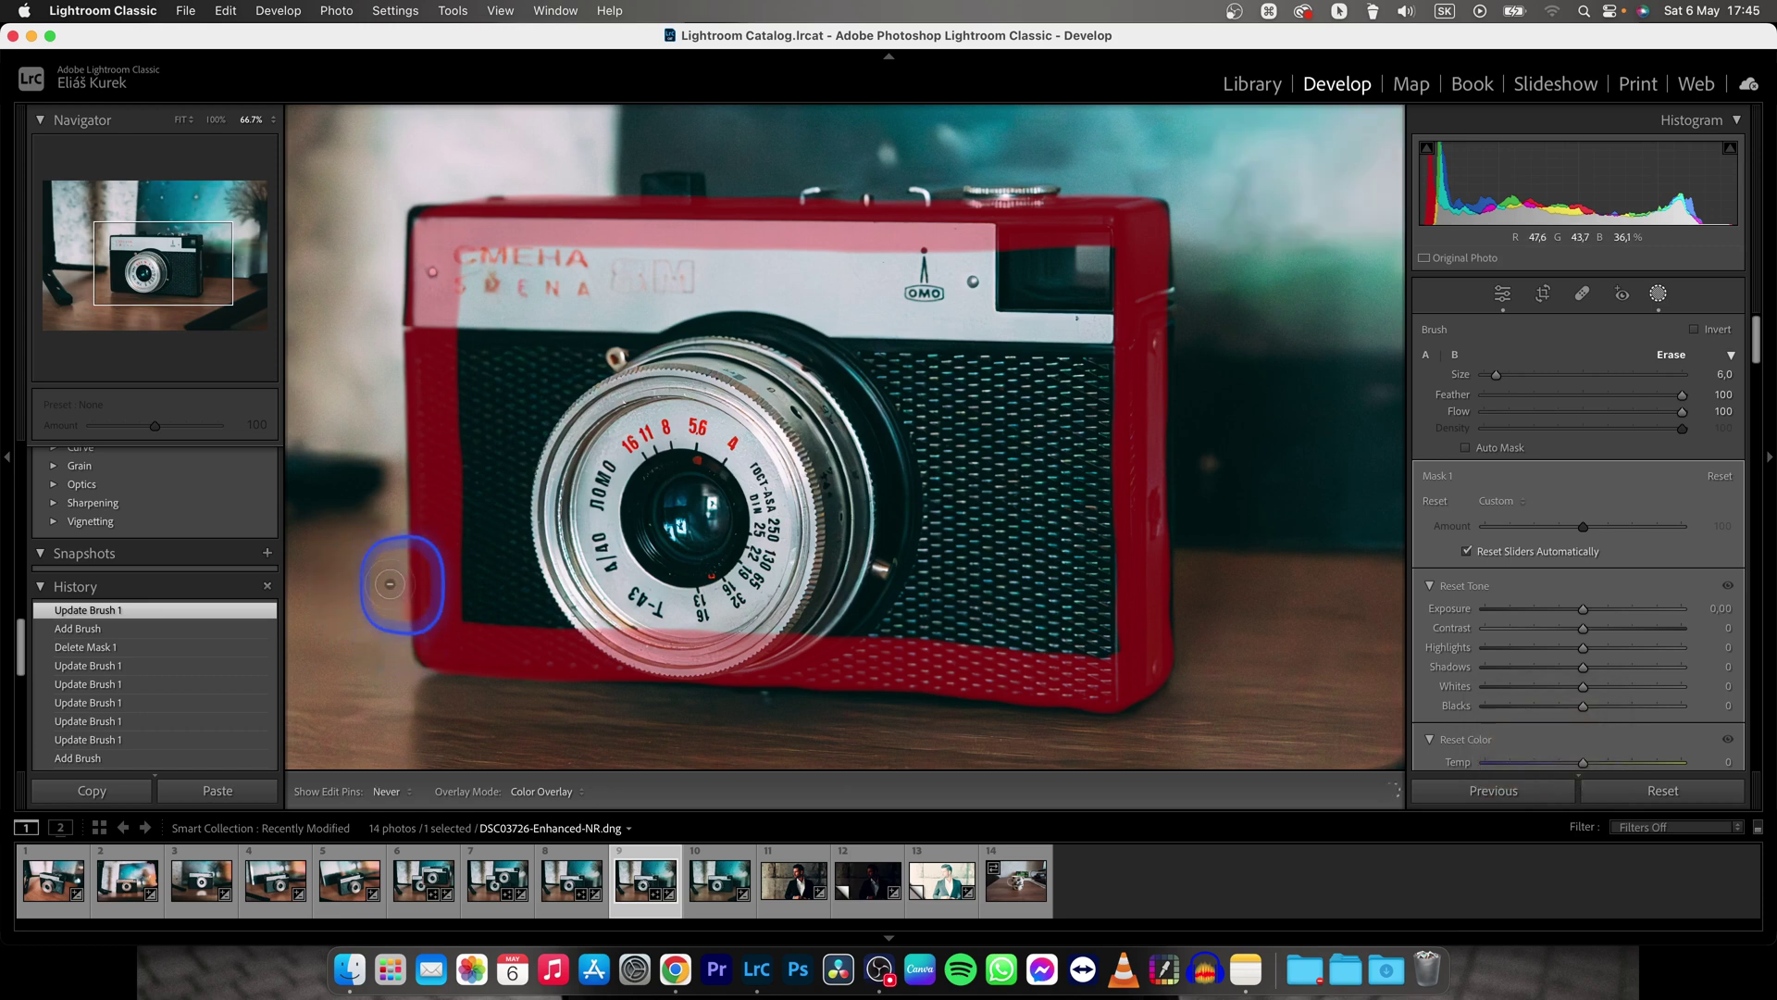
{"action": "key", "text": "h"}
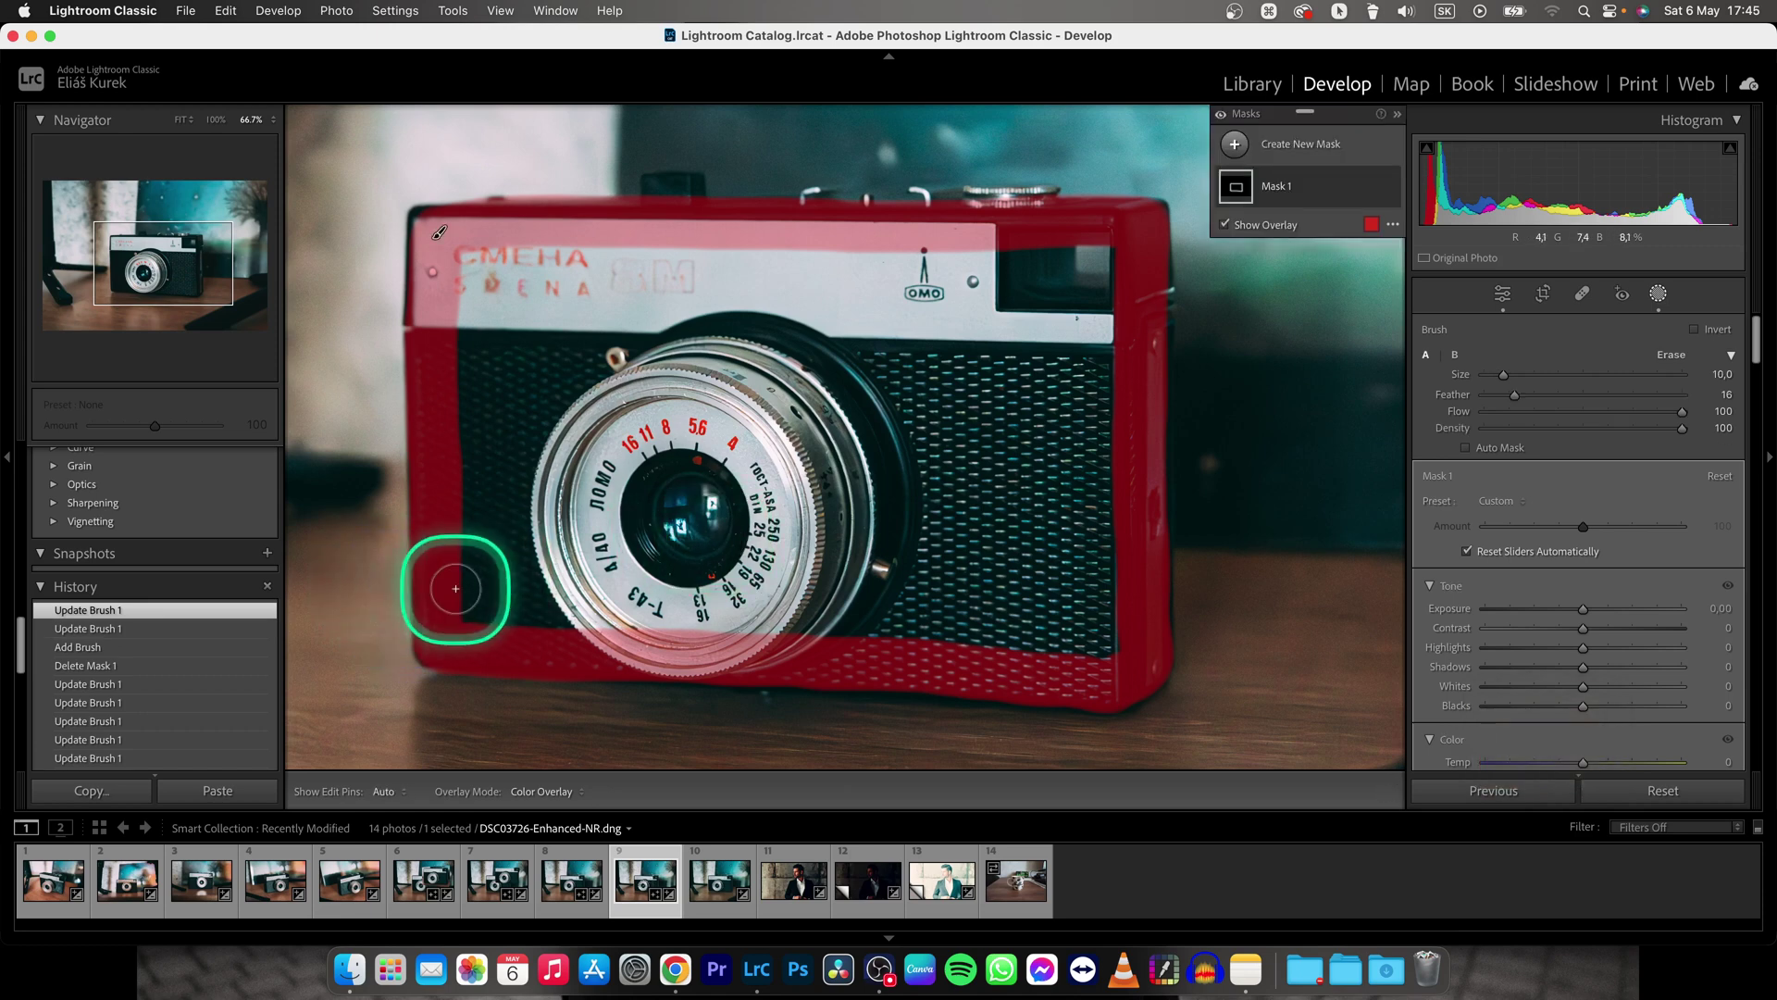
Step: Fill the rest of the camera's front, including the lens and silver faceplate, with the mask using larger brush sizes
{"action": "left_click_drag", "start_coordinate": [452, 651], "coordinate": [432, 647]}
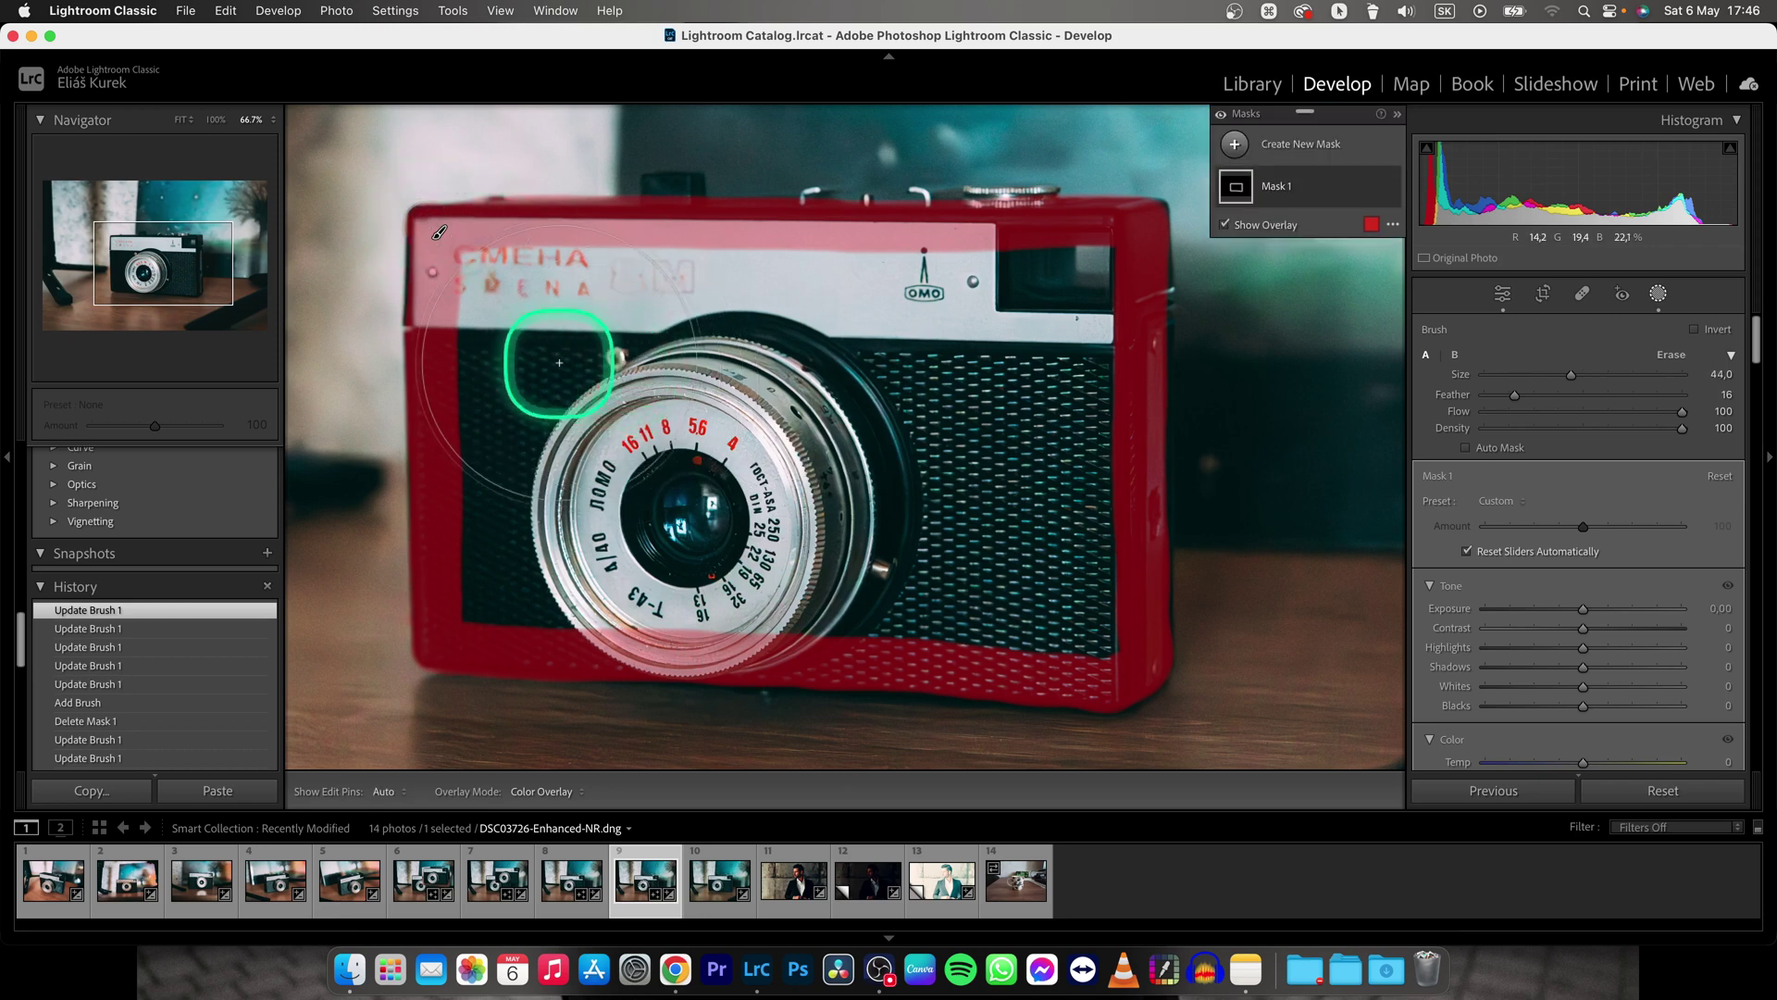
{"action": "scroll", "coordinate": [551, 341], "scroll_direction": "down", "scroll_amount": 2}
{"action": "mouse_move", "coordinate": [543, 340]}
{"action": "left_mouse_down"}
{"action": "mouse_move", "coordinate": [741, 347]}
{"action": "mouse_move", "coordinate": [1050, 319]}
{"action": "mouse_move", "coordinate": [1043, 567]}
{"action": "mouse_move", "coordinate": [555, 555]}
{"action": "left_mouse_up"}
{"action": "key", "text": "bracketleft"}
{"action": "scroll", "coordinate": [665, 457], "scroll_direction": "down", "scroll_amount": 5}
{"action": "mouse_move", "coordinate": [675, 468]}
{"action": "left_mouse_down"}
{"action": "mouse_move", "coordinate": [817, 468]}
{"action": "mouse_move", "coordinate": [495, 540]}
{"action": "mouse_move", "coordinate": [492, 605]}
{"action": "left_mouse_up"}
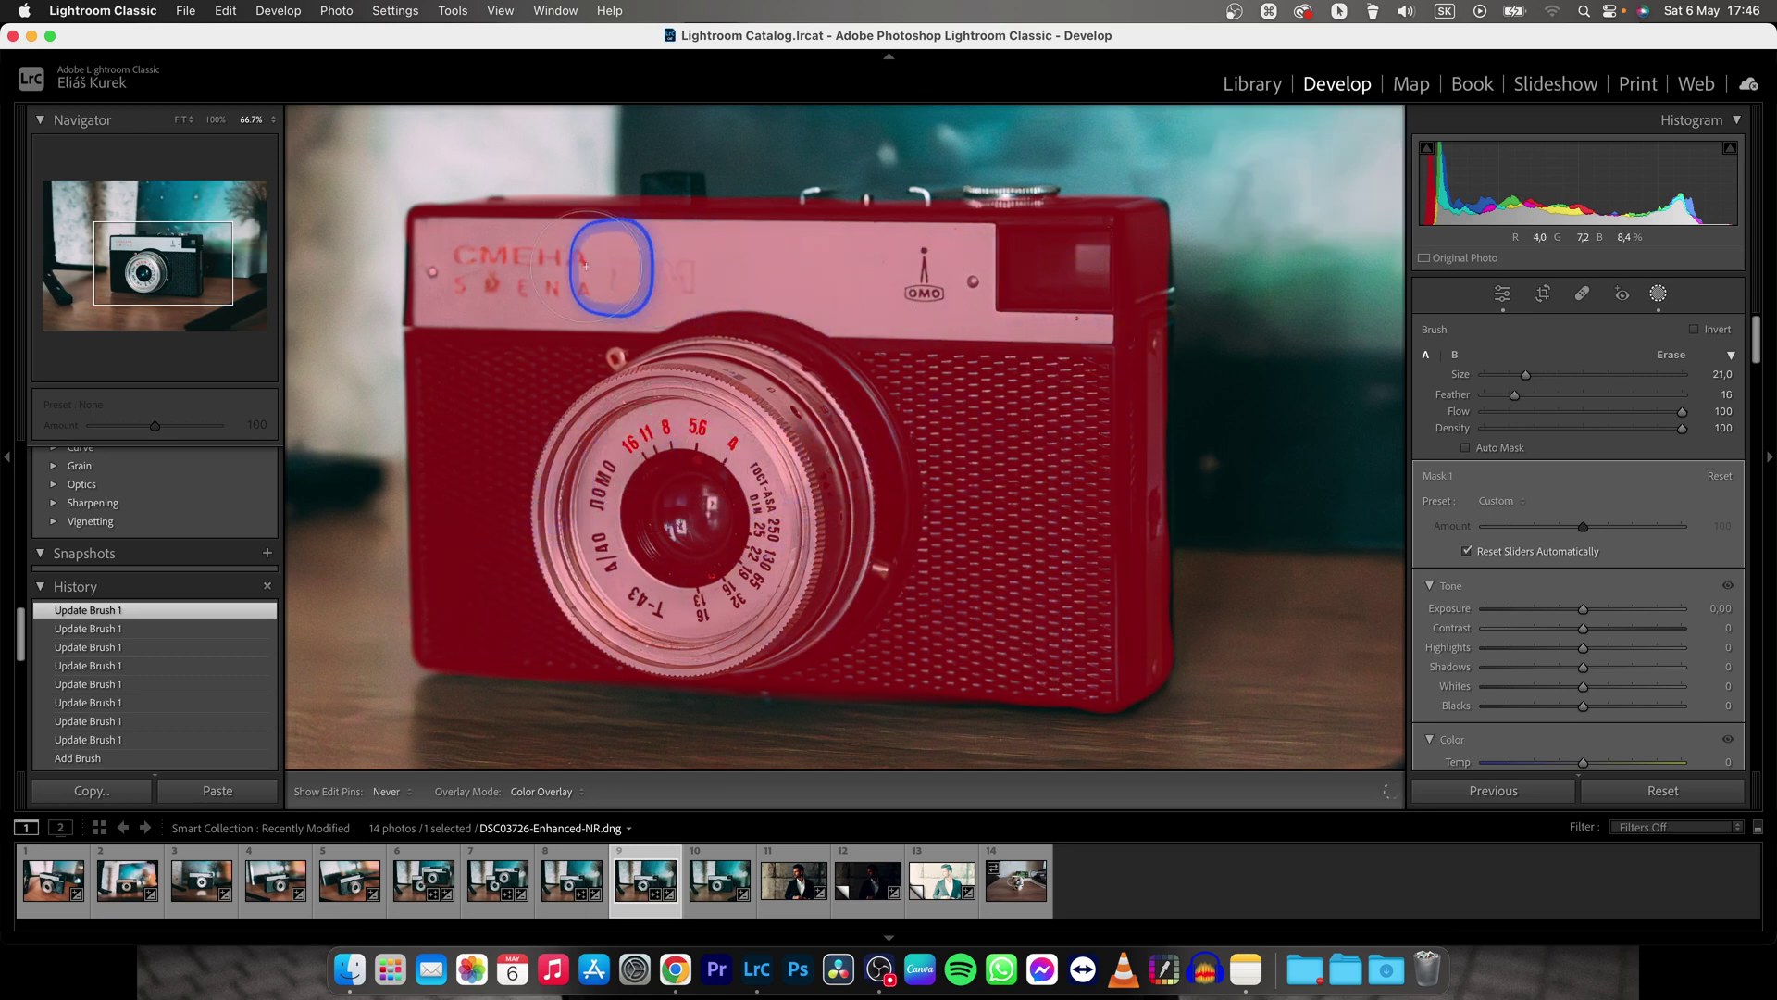
{"action": "left_click_drag", "start_coordinate": [456, 266], "coordinate": [453, 262]}
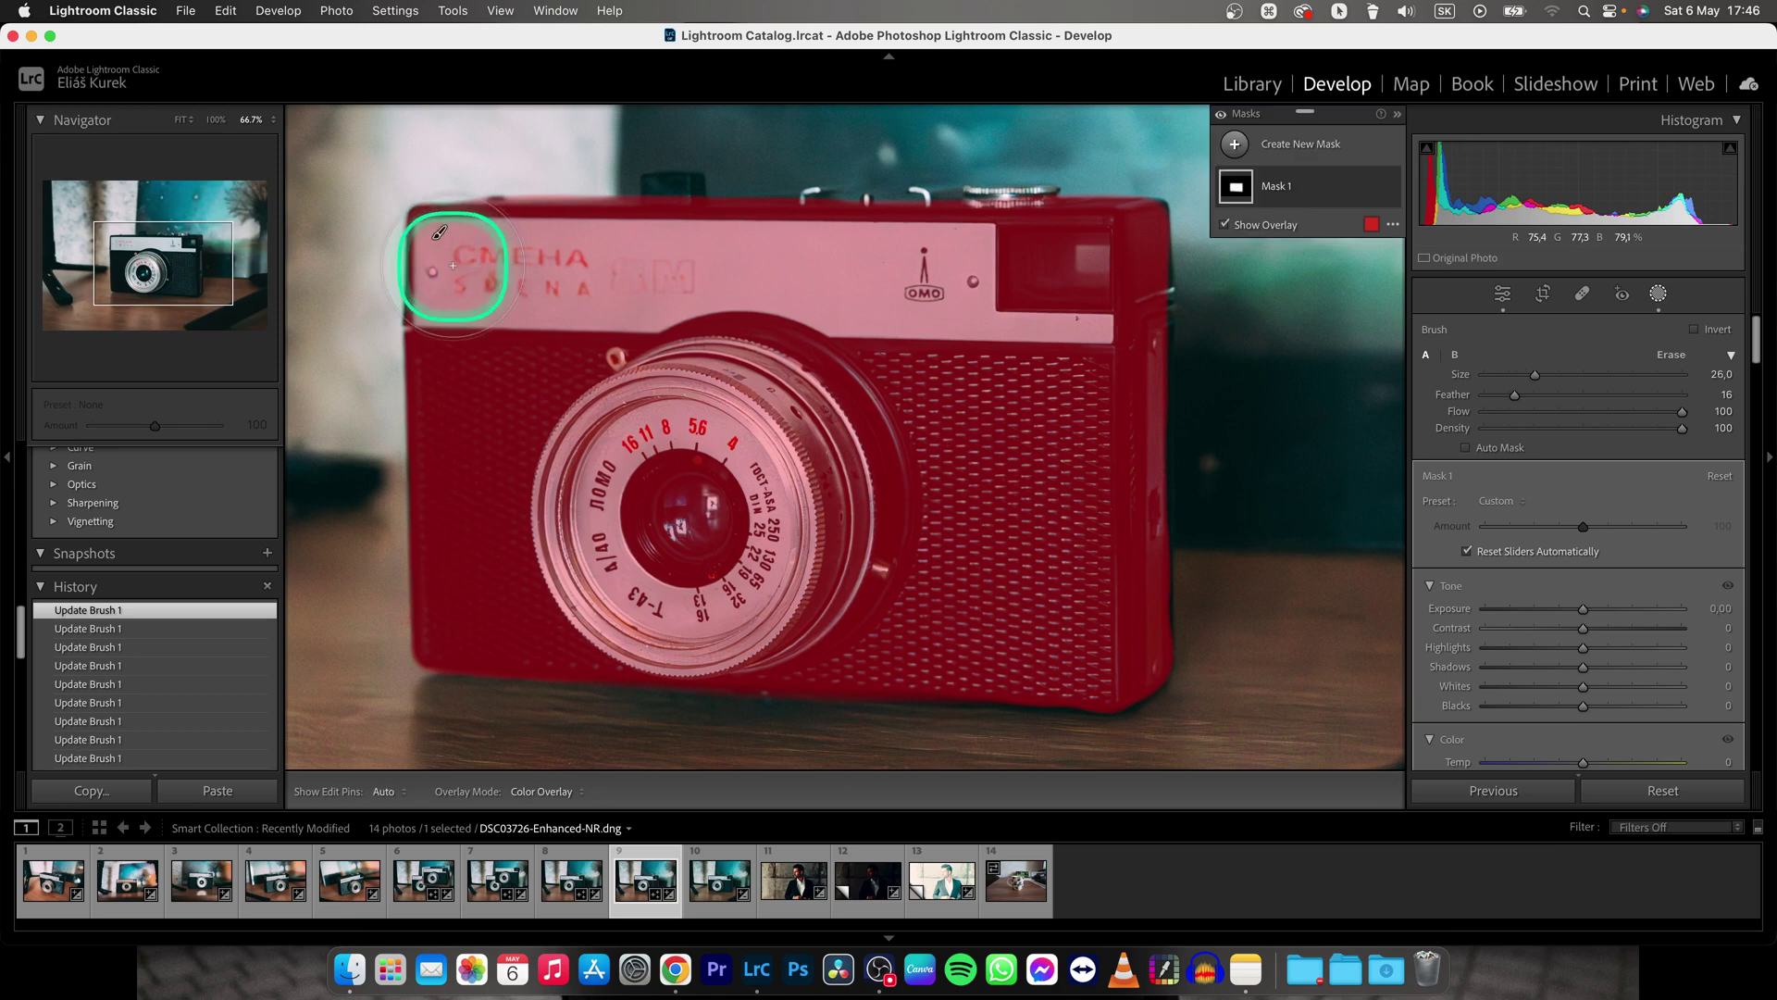
Step: Mask the camera's upper-left corner, accessory shoe, top dial, right edge and lower lens rim with a size 7 brush
{"action": "key", "text": "h"}
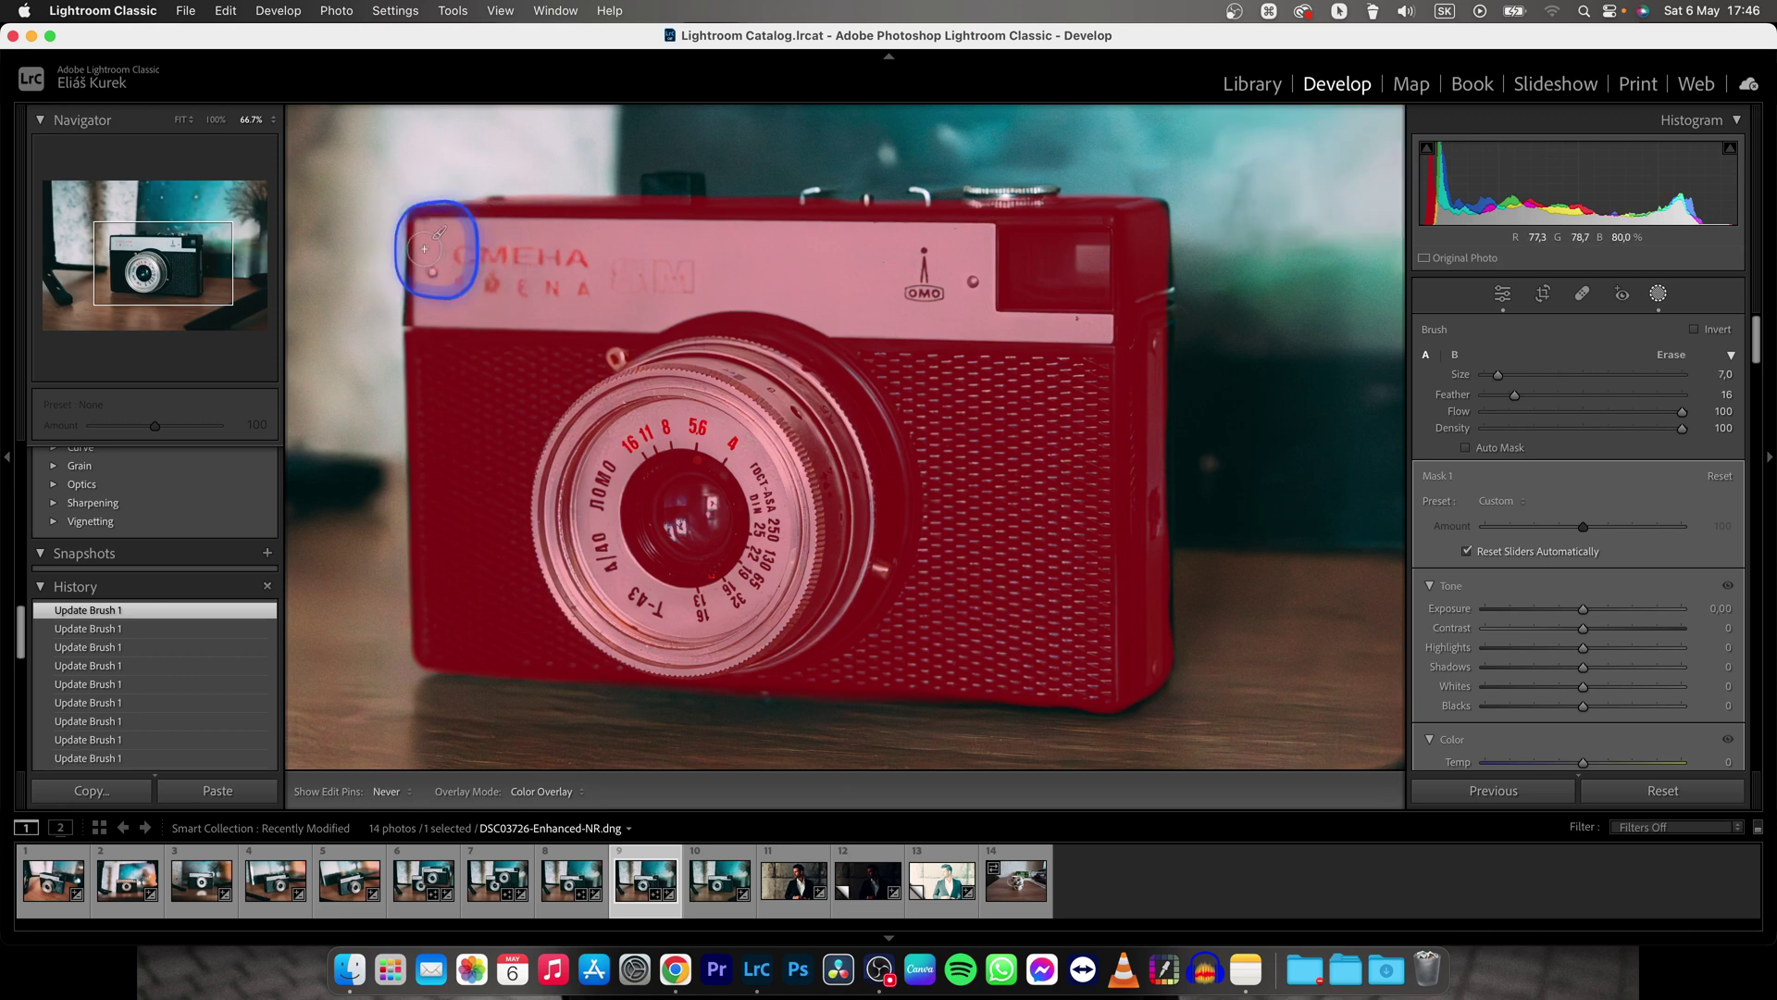
{"action": "key", "text": "h"}
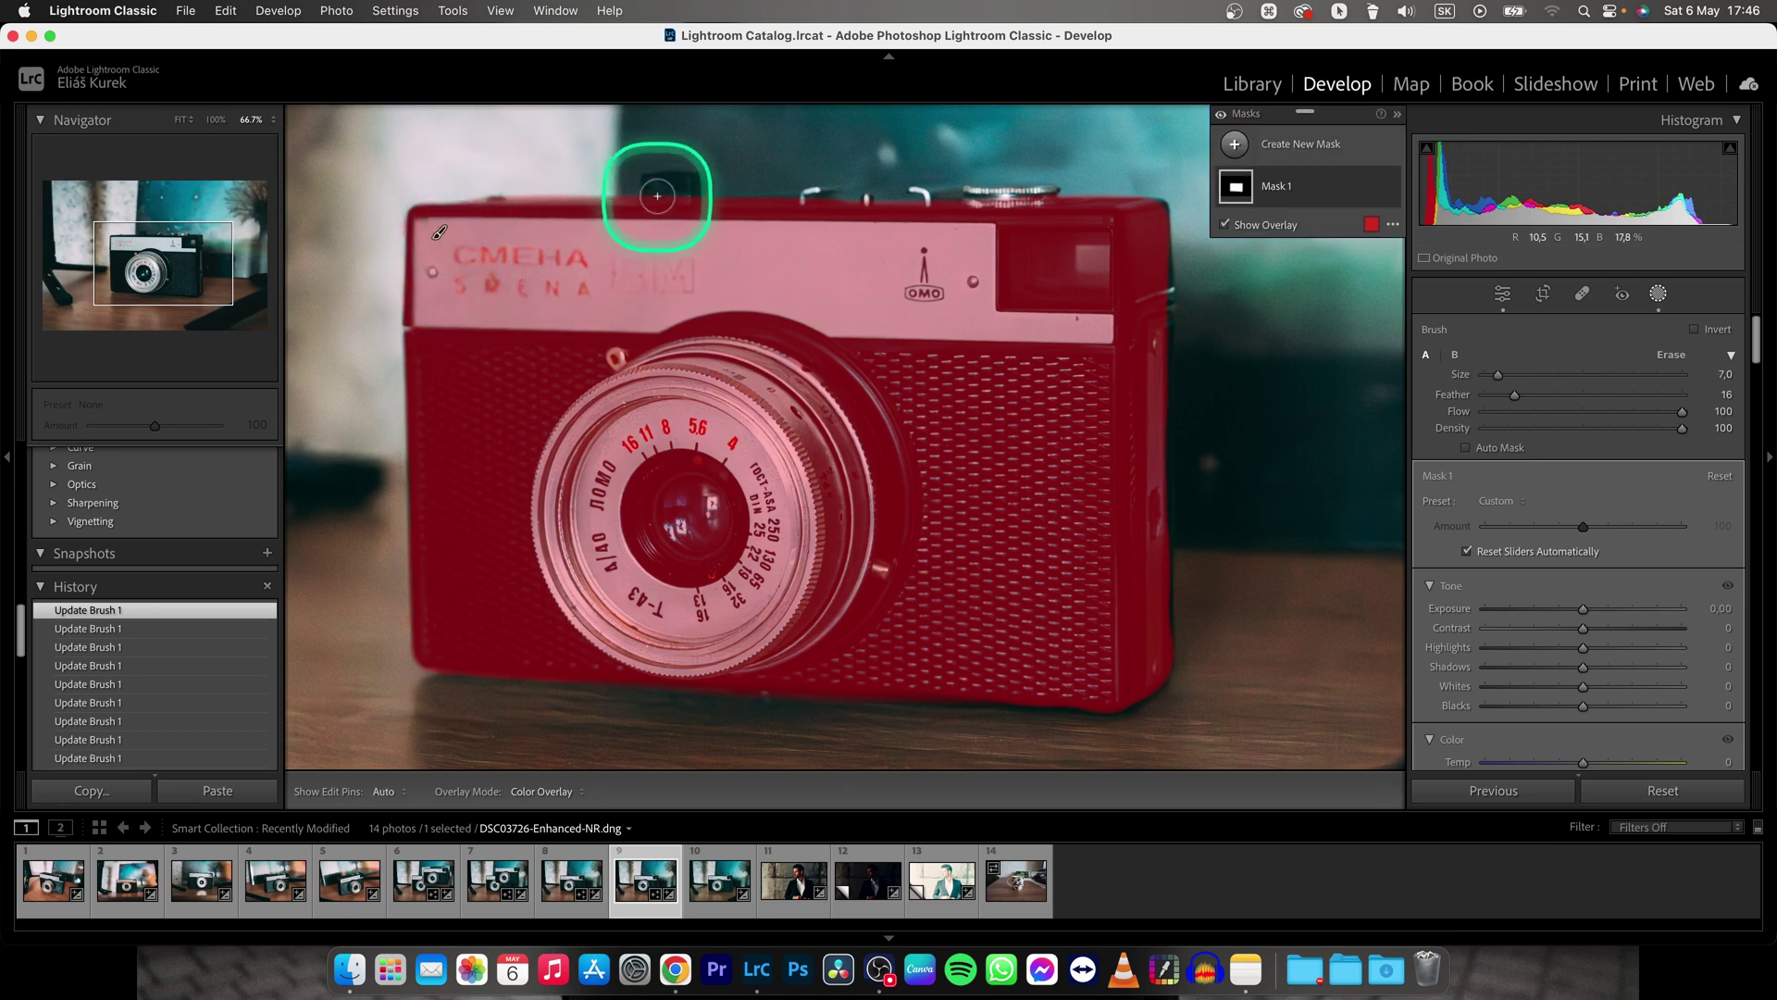
{"action": "key", "text": "h"}
{"action": "key", "text": "h"}
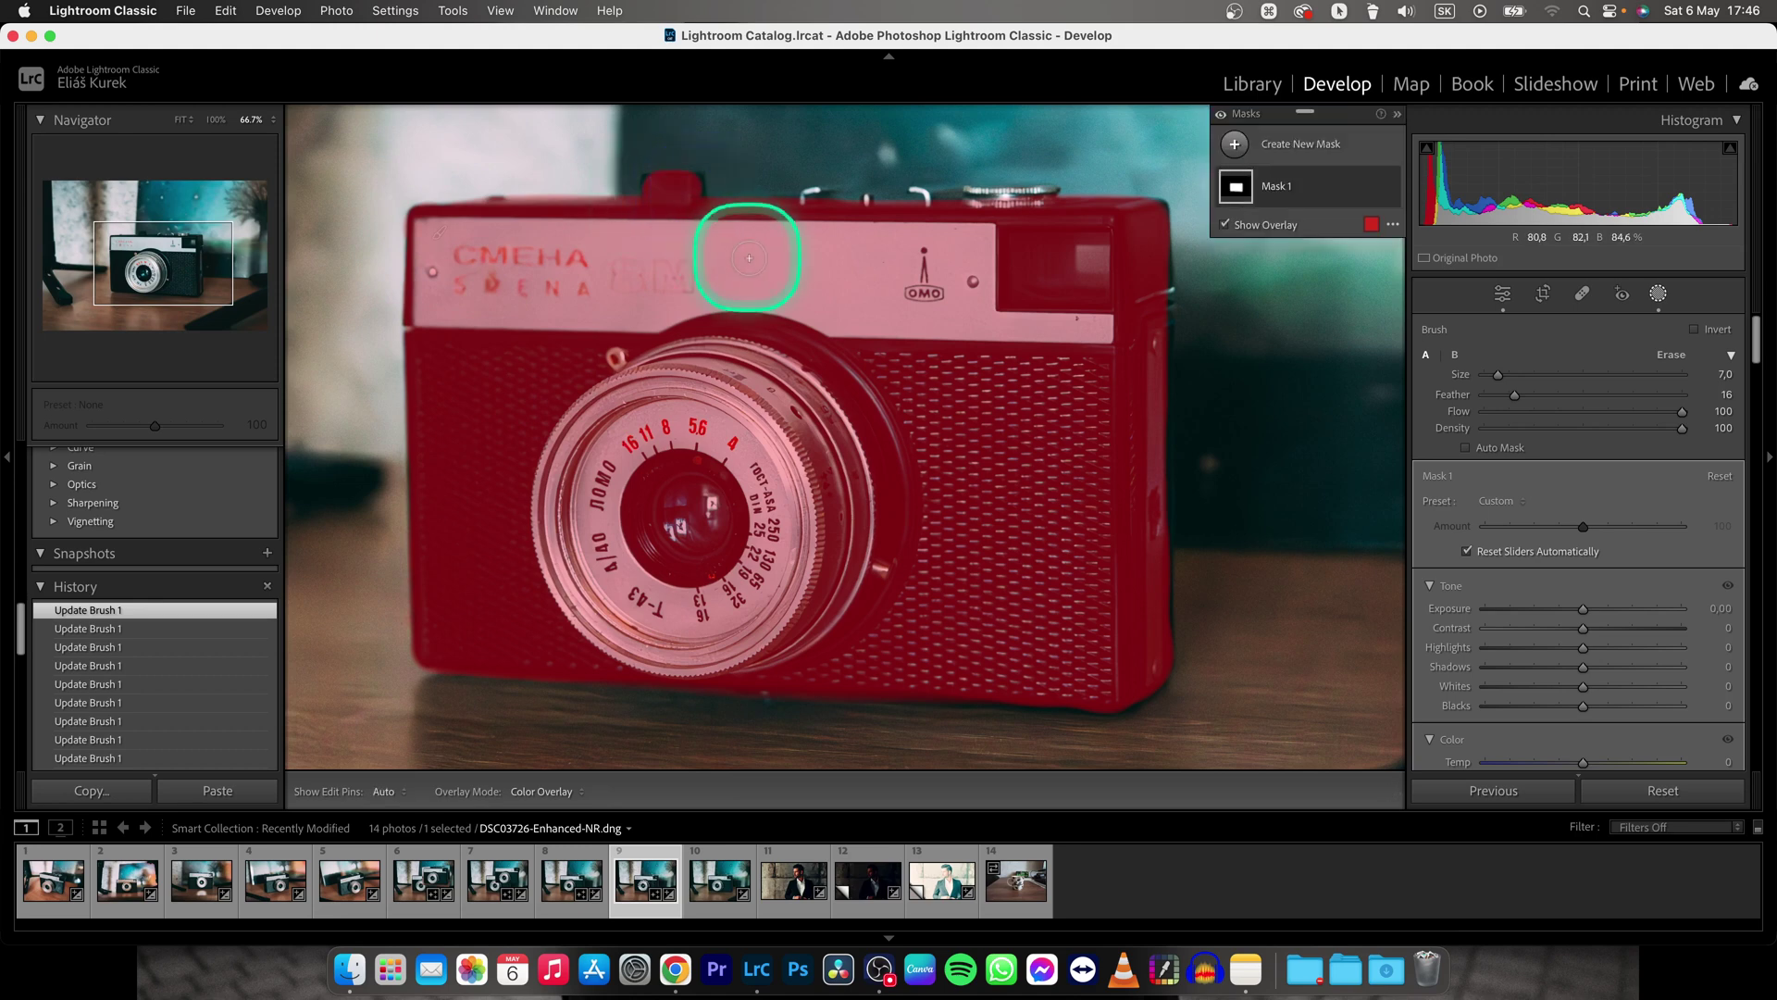
{"action": "key", "text": "h"}
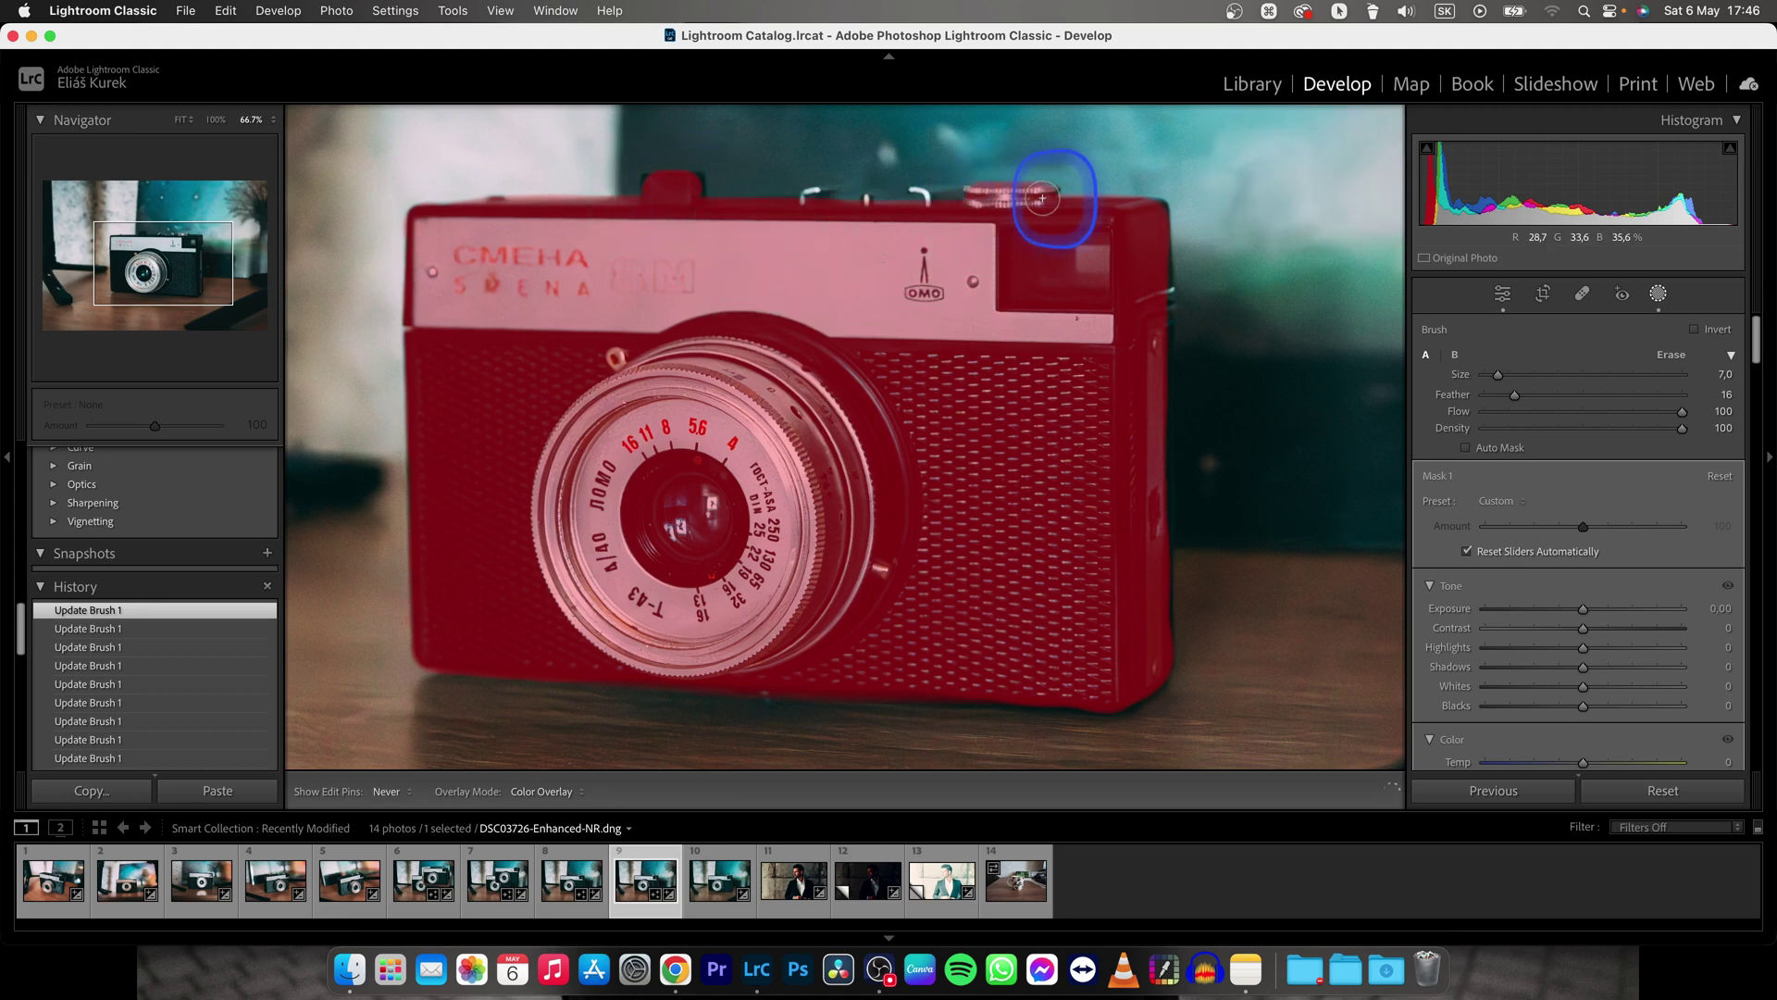
{"action": "key", "text": "h"}
{"action": "key", "text": "h"}
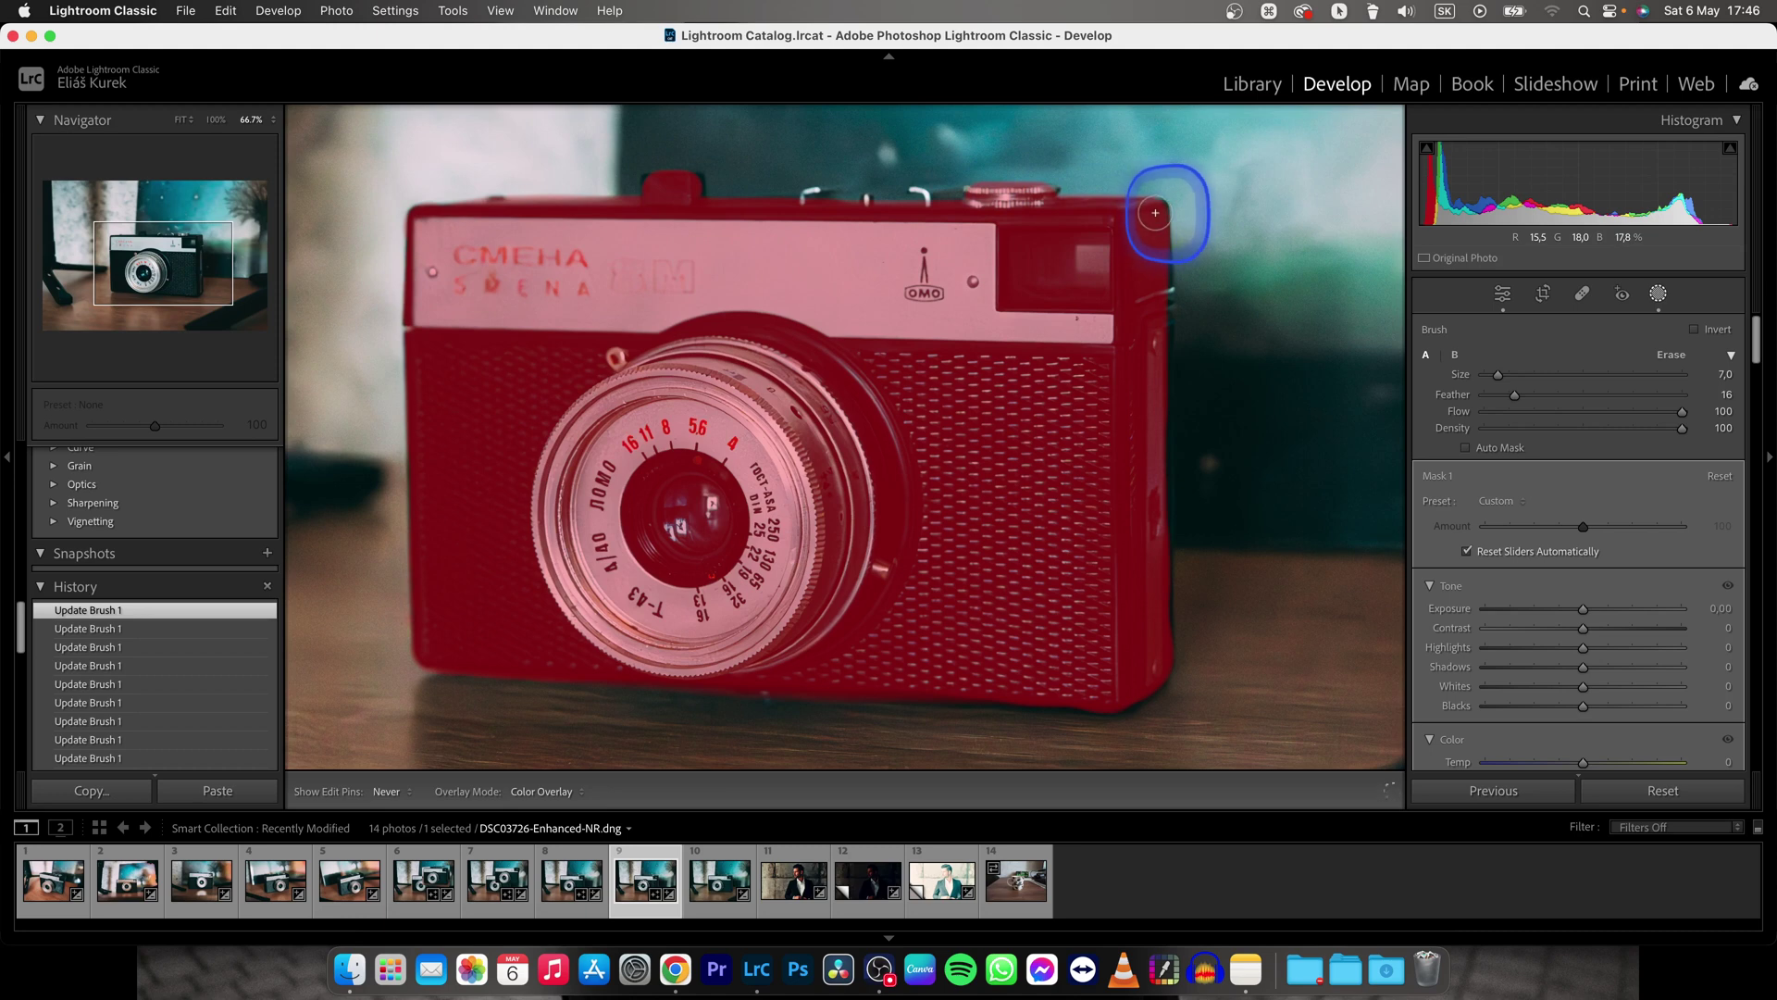
{"action": "key", "text": "h"}
{"action": "key", "text": "h"}
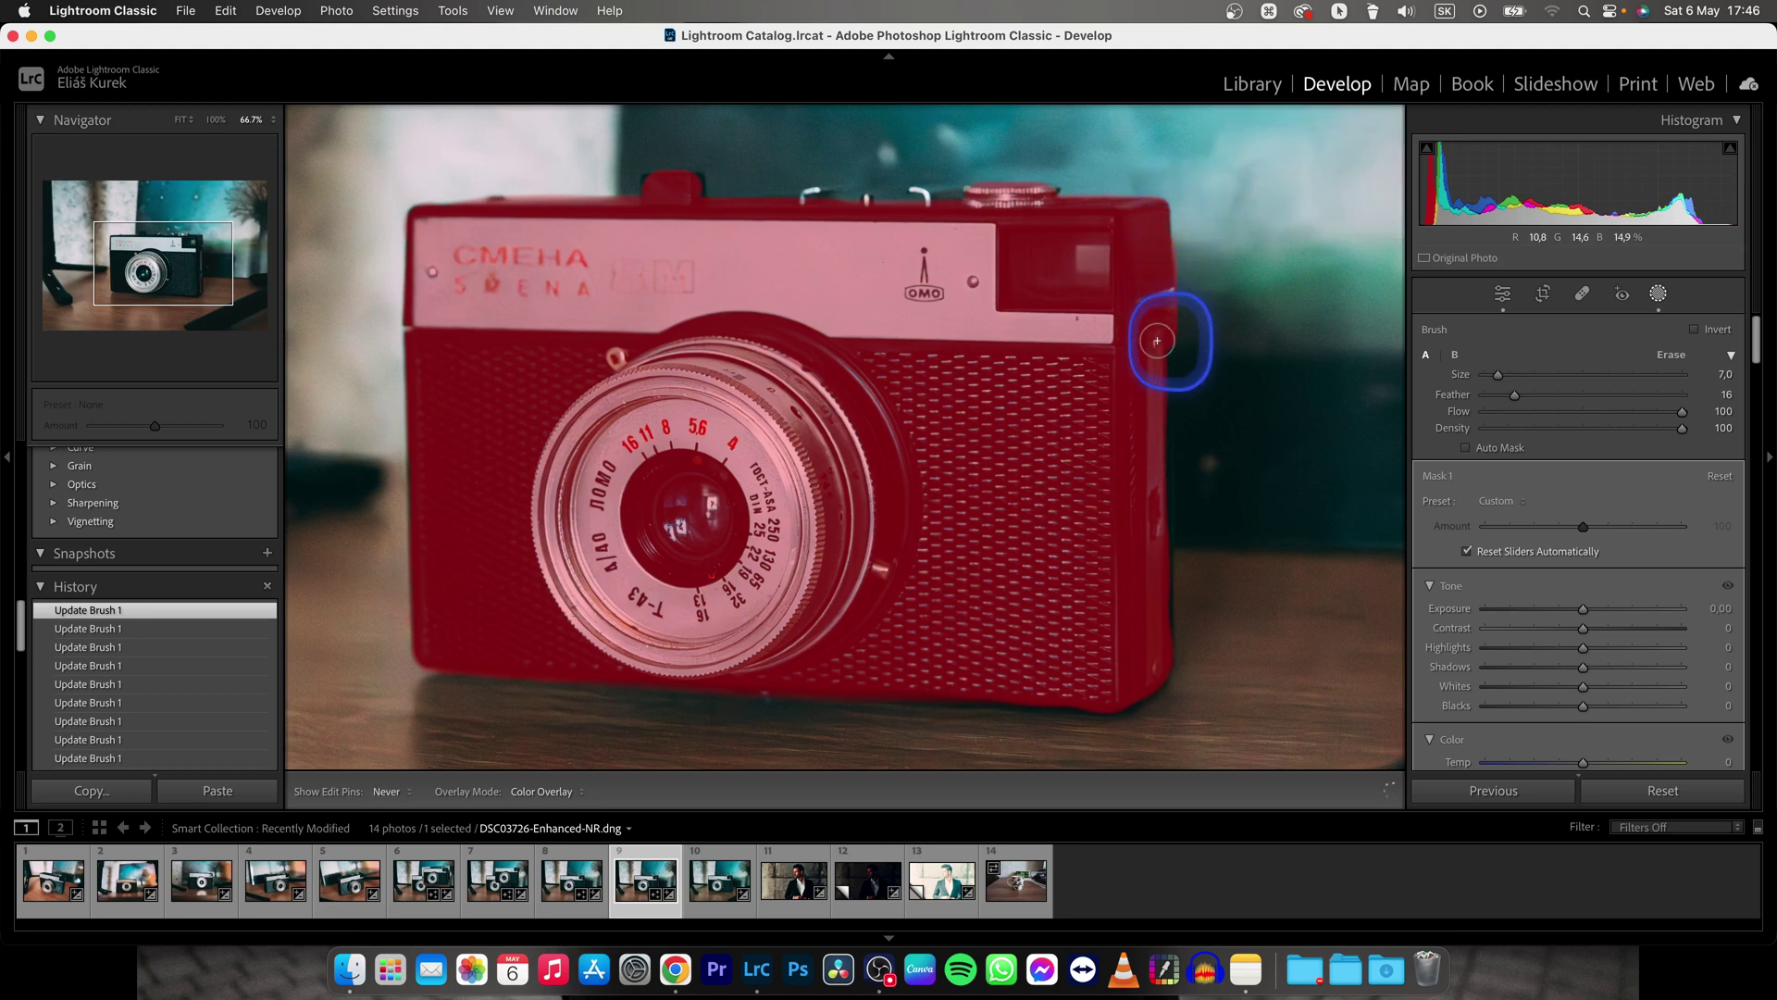
{"action": "left_click_drag", "start_coordinate": [1157, 344], "coordinate": [1160, 400]}
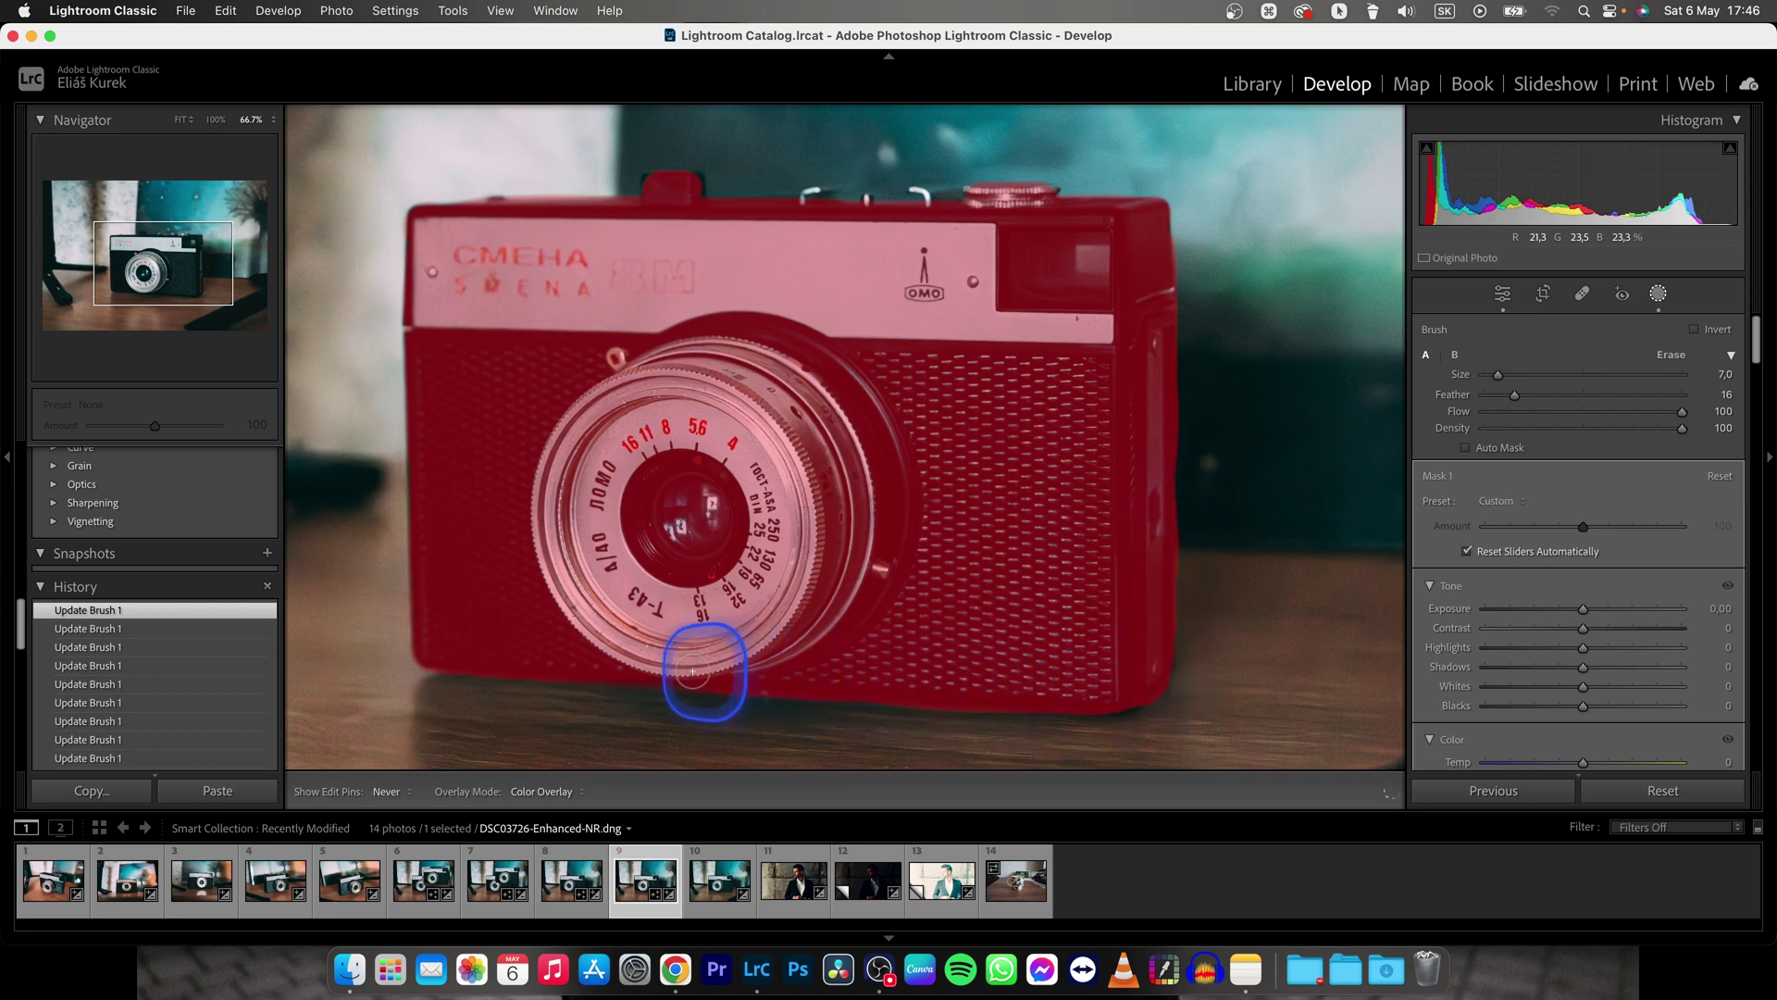
{"action": "key", "text": "h"}
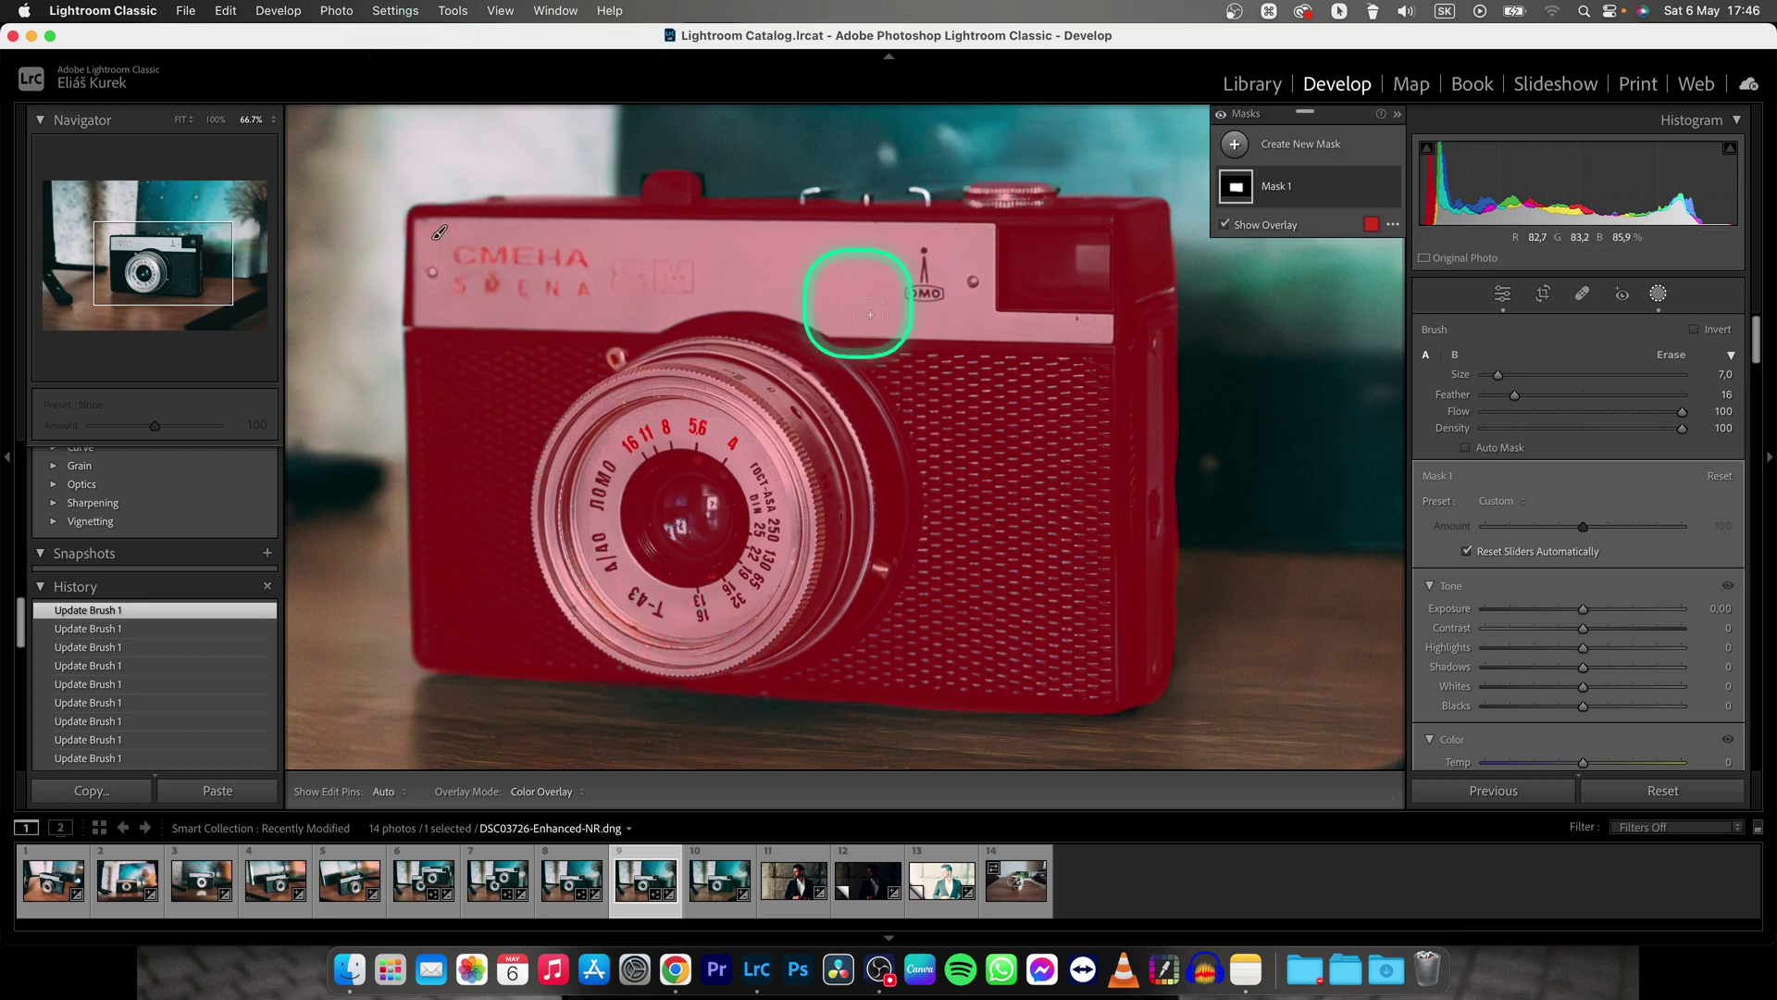
Step: Invert Mask 1 so it covers the background instead of the camera, and fit the whole photo in view
{"action": "right_click", "coordinate": [1289, 195]}
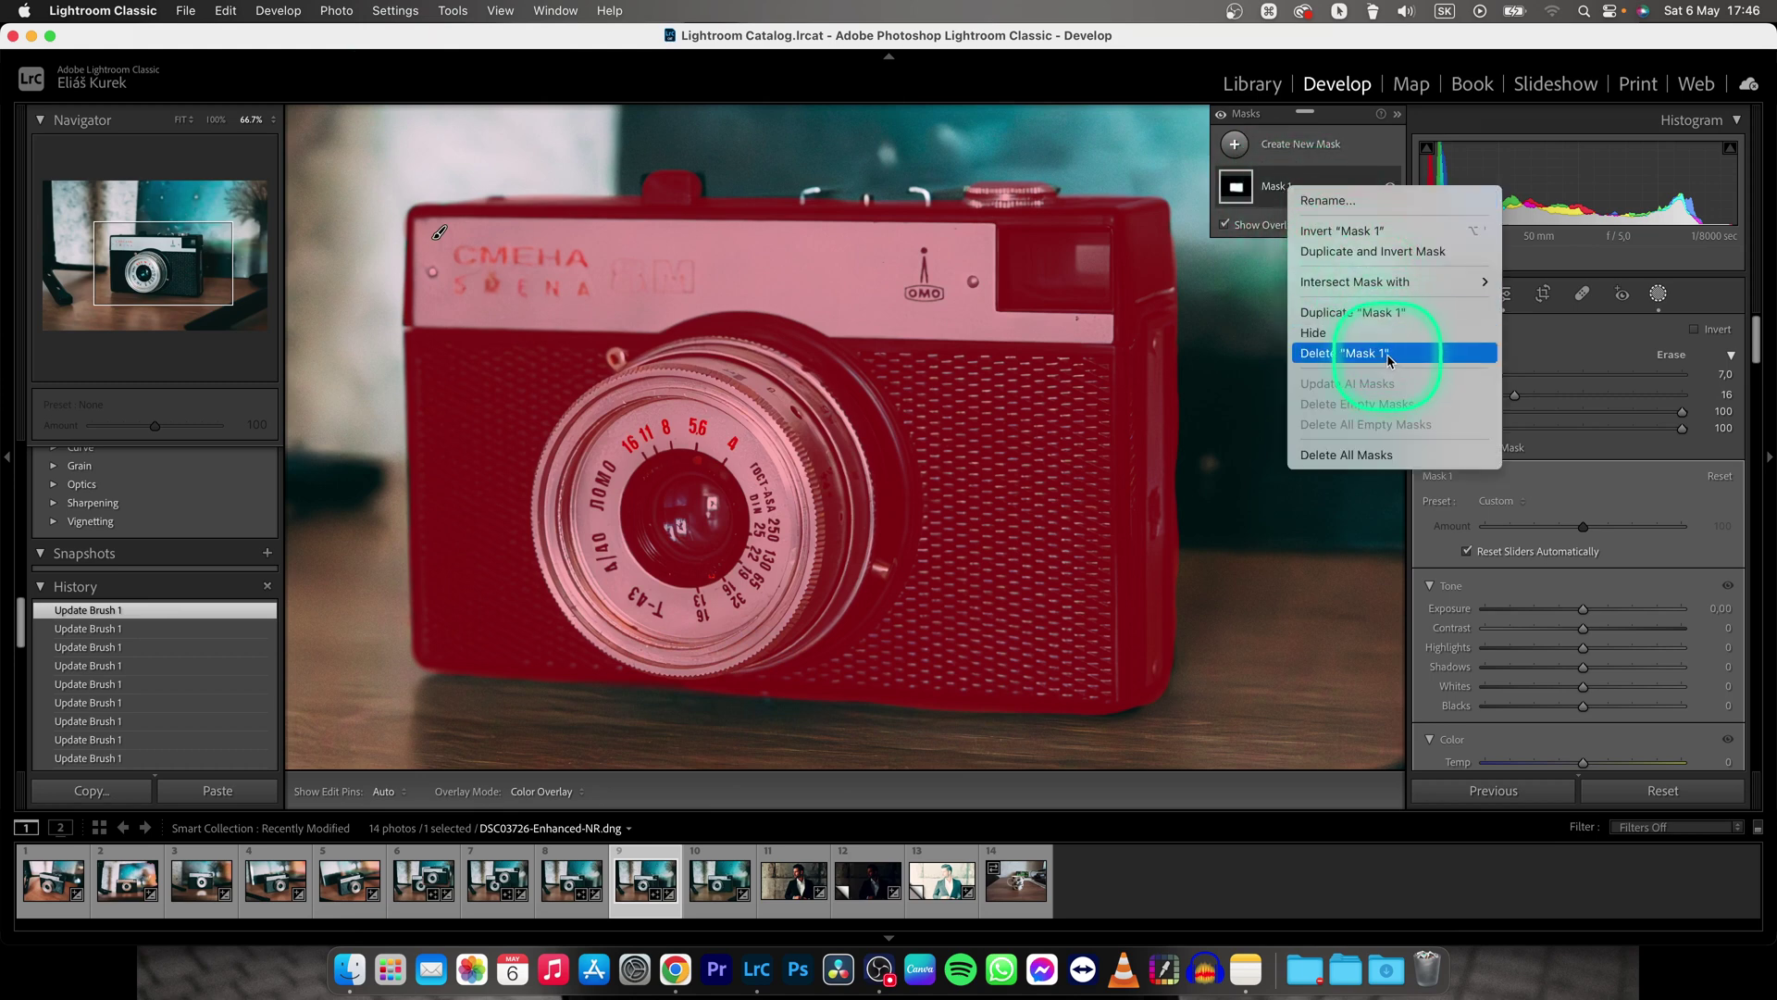
{"action": "key", "text": "ctrl"}
{"action": "left_click", "coordinate": [1353, 237]}
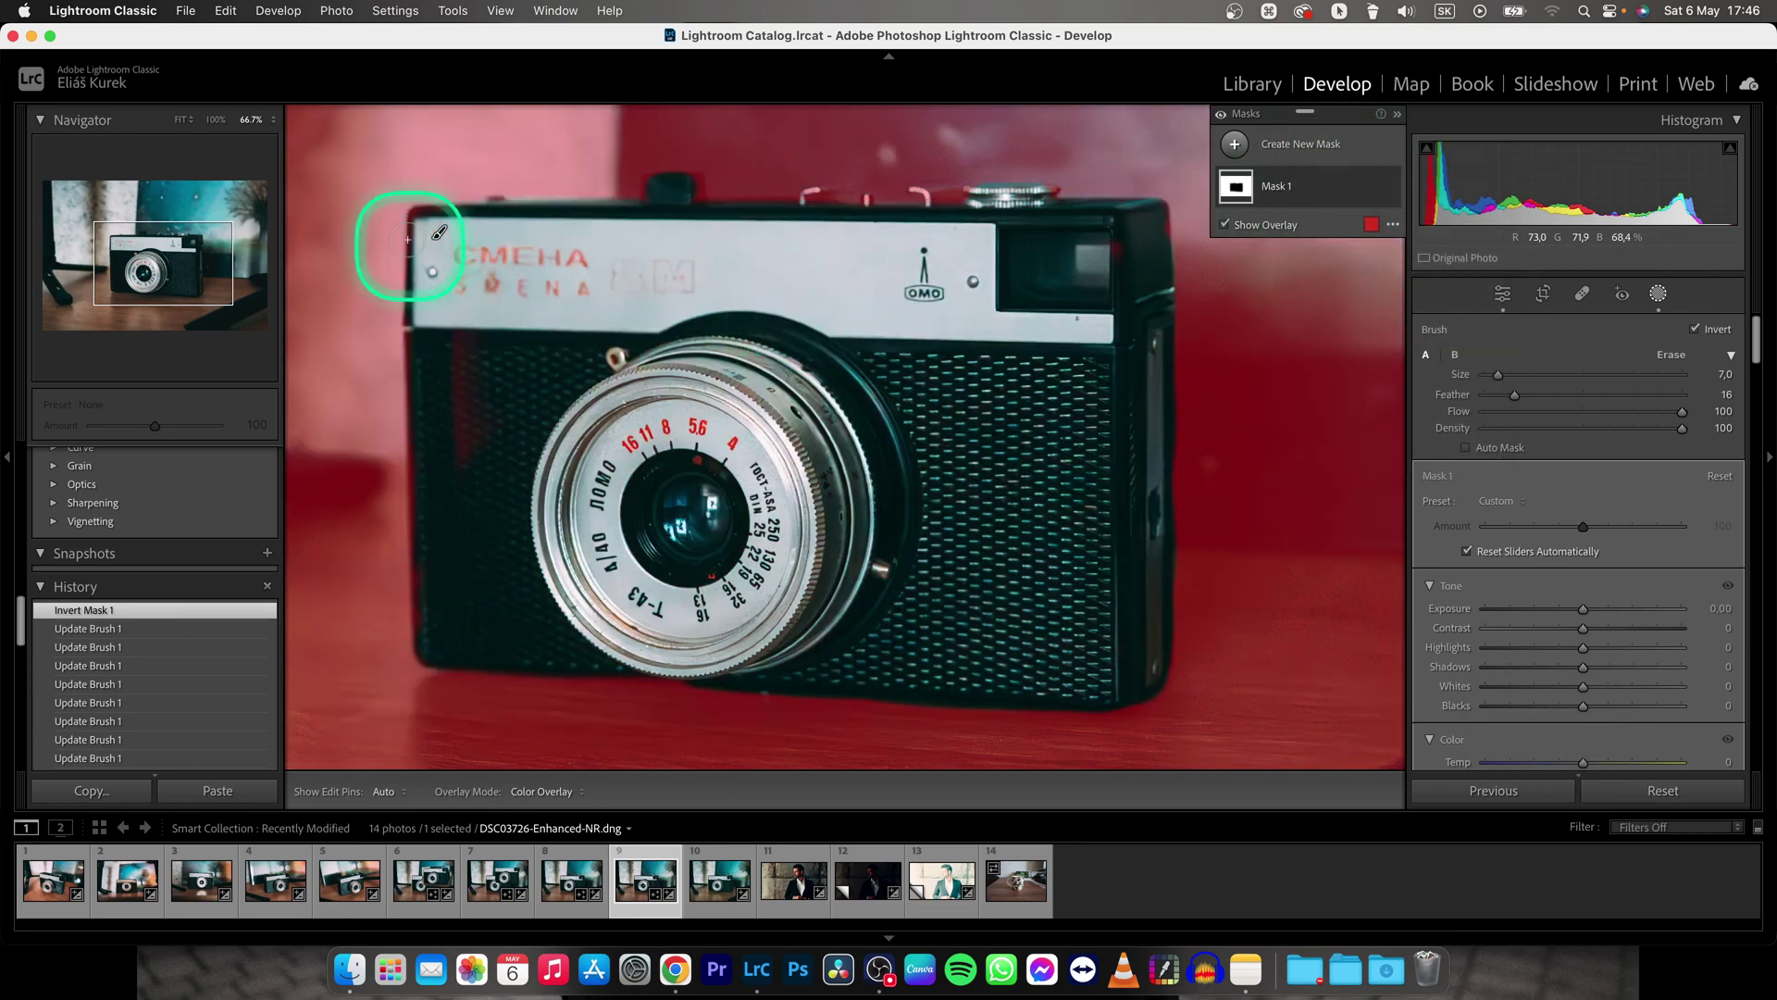
{"action": "left_click_drag", "start_coordinate": [168, 266], "coordinate": [159, 264]}
{"action": "left_click", "coordinate": [158, 264]}
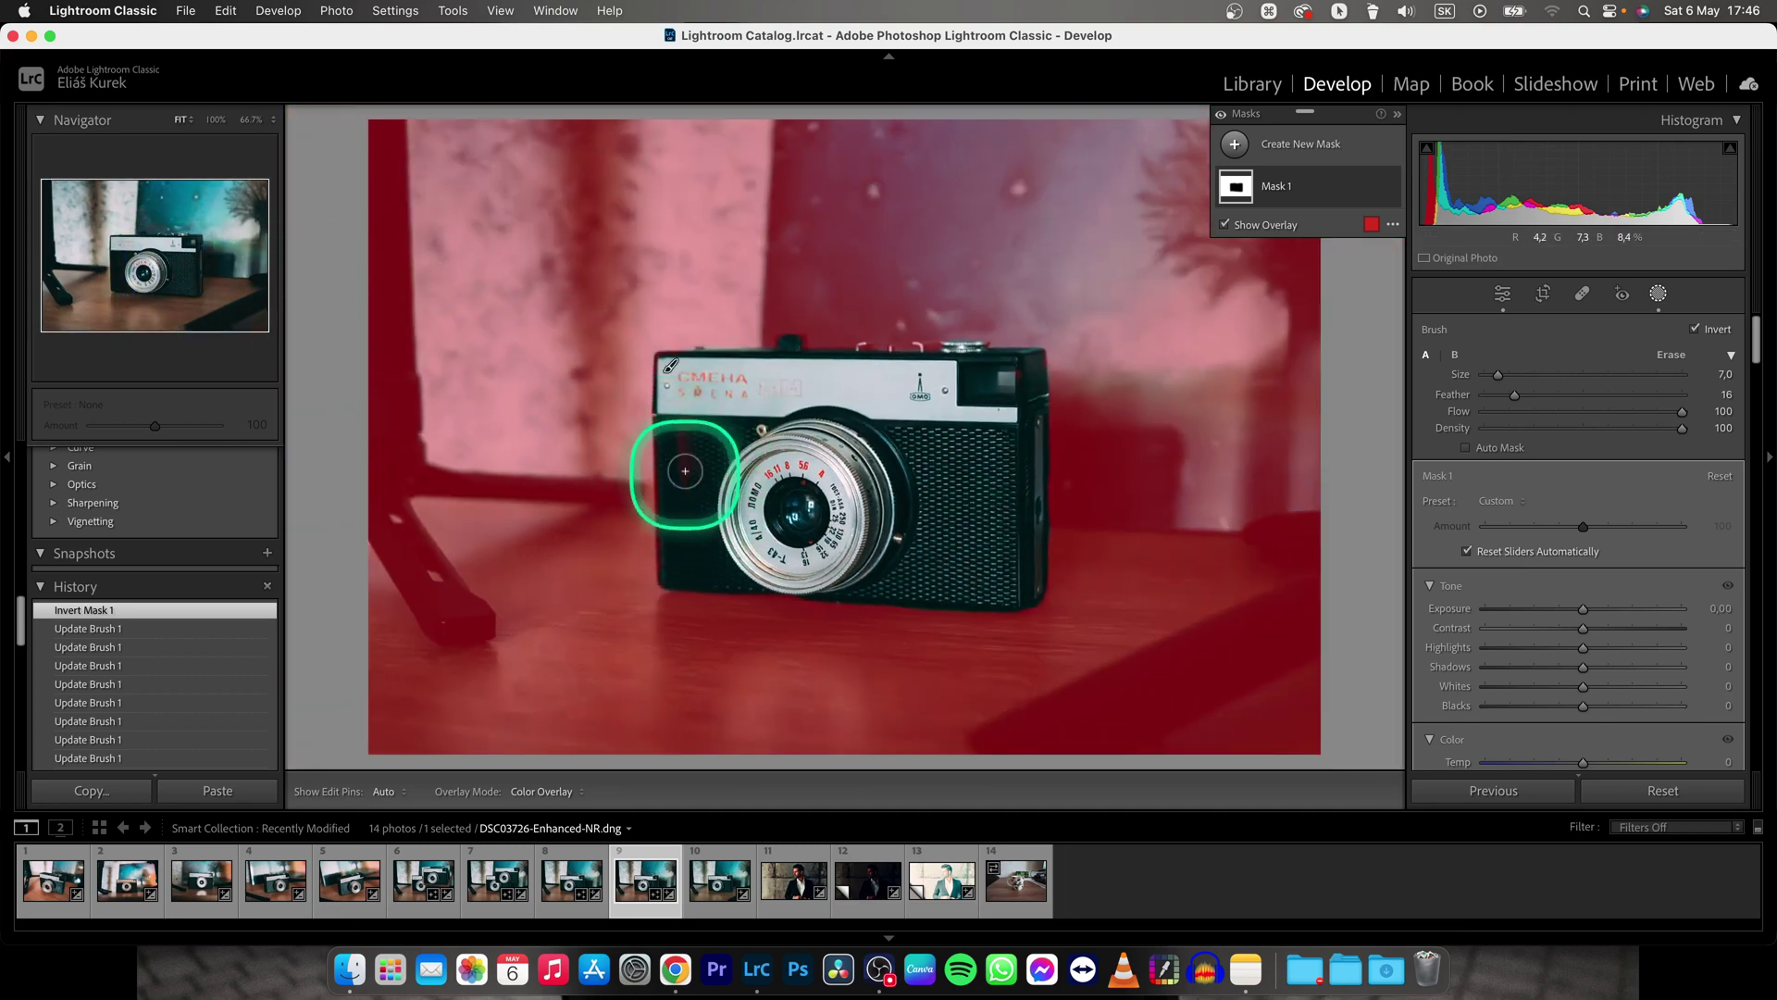
{"action": "left_click_drag", "start_coordinate": [696, 459], "coordinate": [697, 440]}
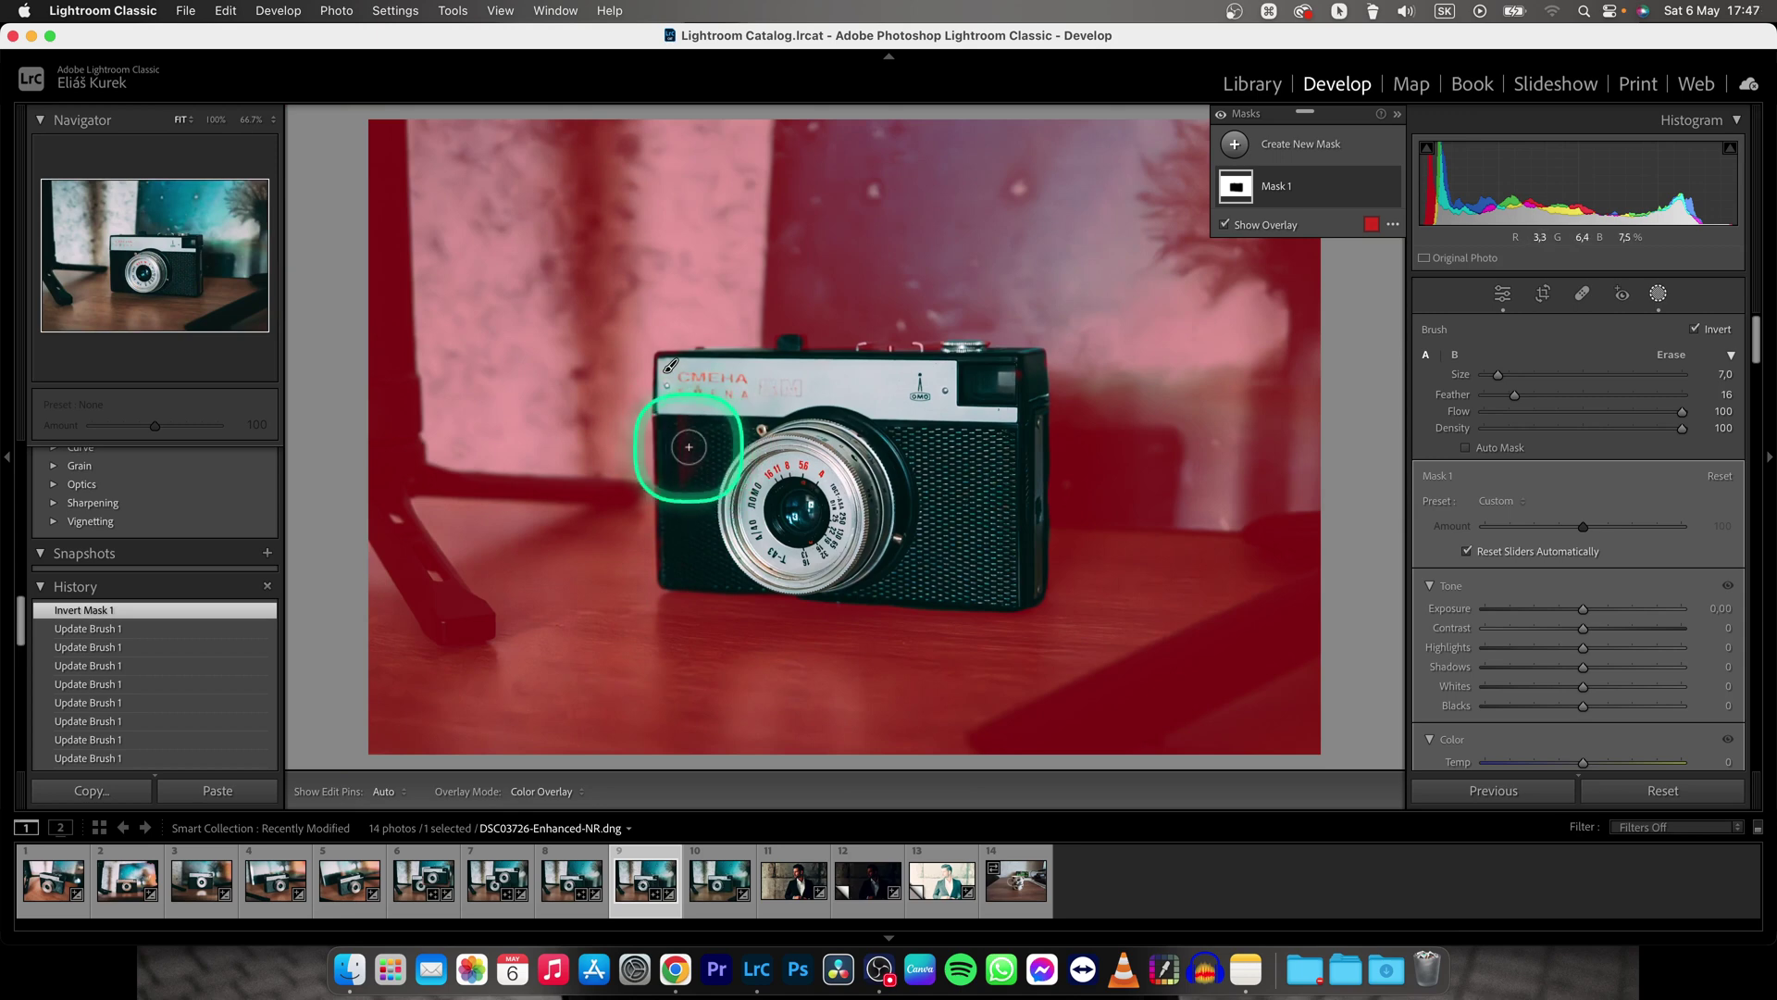
Step: Erase the leftover mask overlay from the camera's left side, upper-left corner and viewfinder corner with the size 6 eraser
{"action": "key", "text": "alt"}
{"action": "mouse_move", "coordinate": [687, 491]}
{"action": "left_mouse_down"}
{"action": "mouse_move", "coordinate": [682, 399]}
{"action": "mouse_move", "coordinate": [690, 492]}
{"action": "left_mouse_up"}
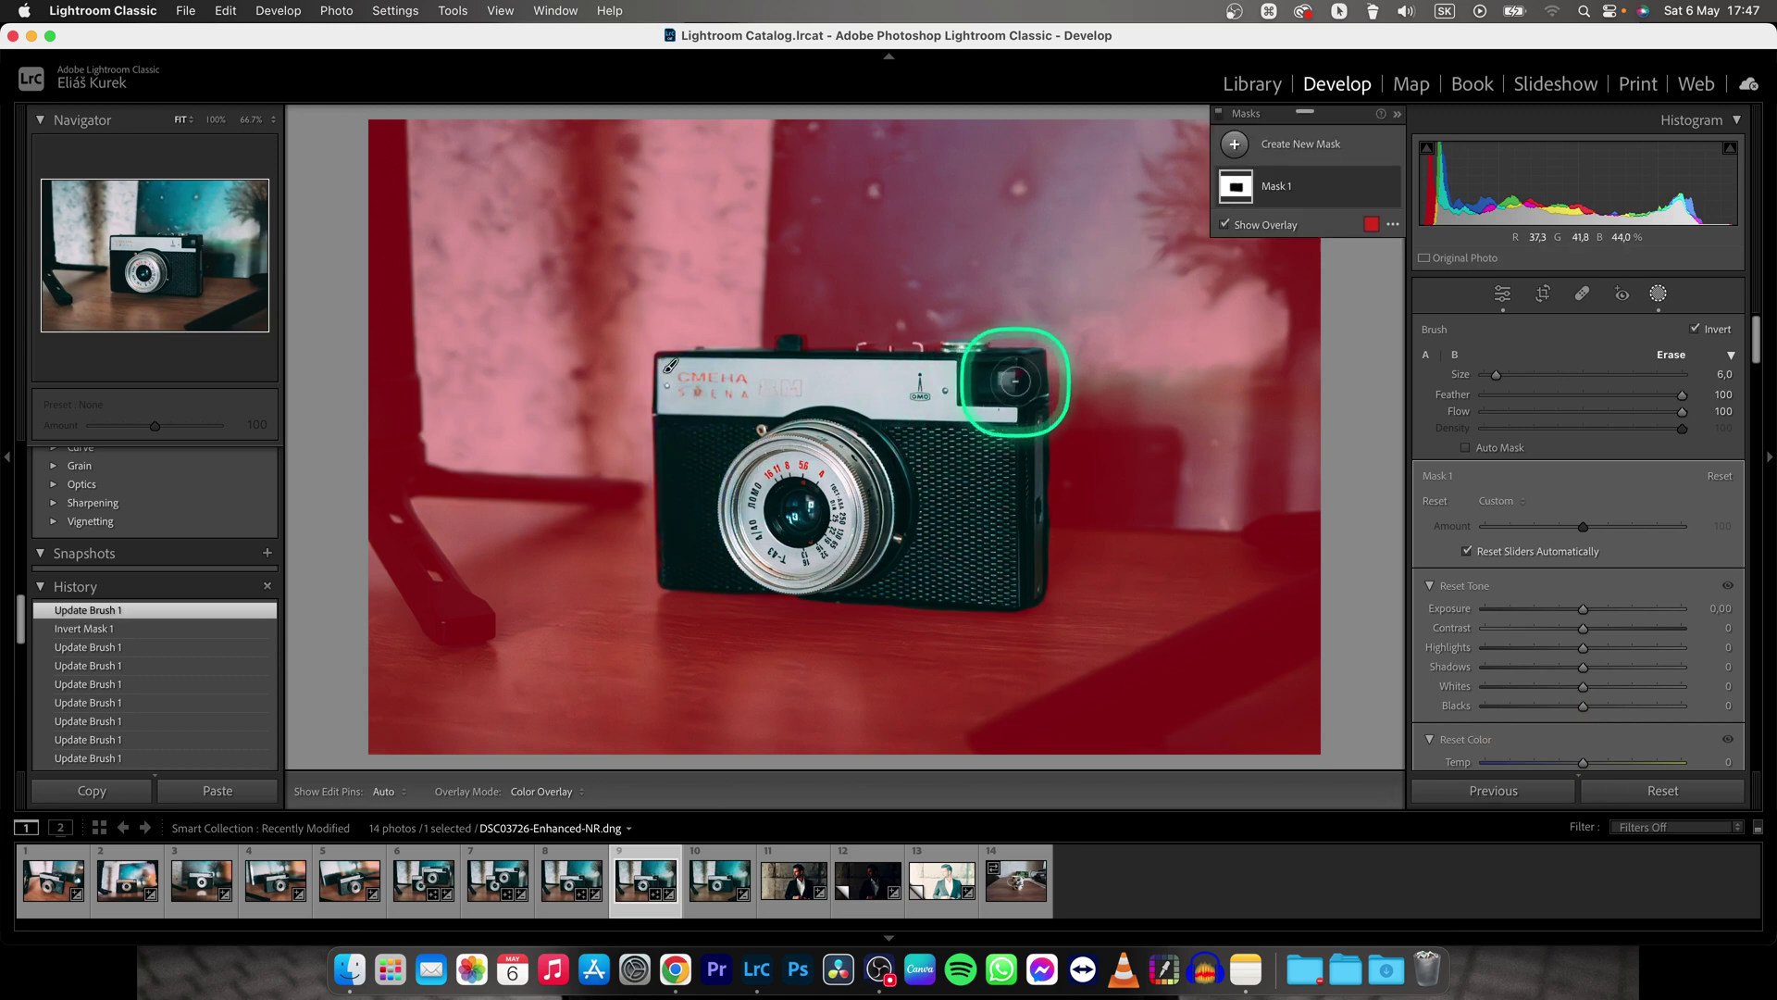
{"action": "left_click_drag", "start_coordinate": [1008, 379], "coordinate": [1018, 389]}
{"action": "key", "text": "h"}
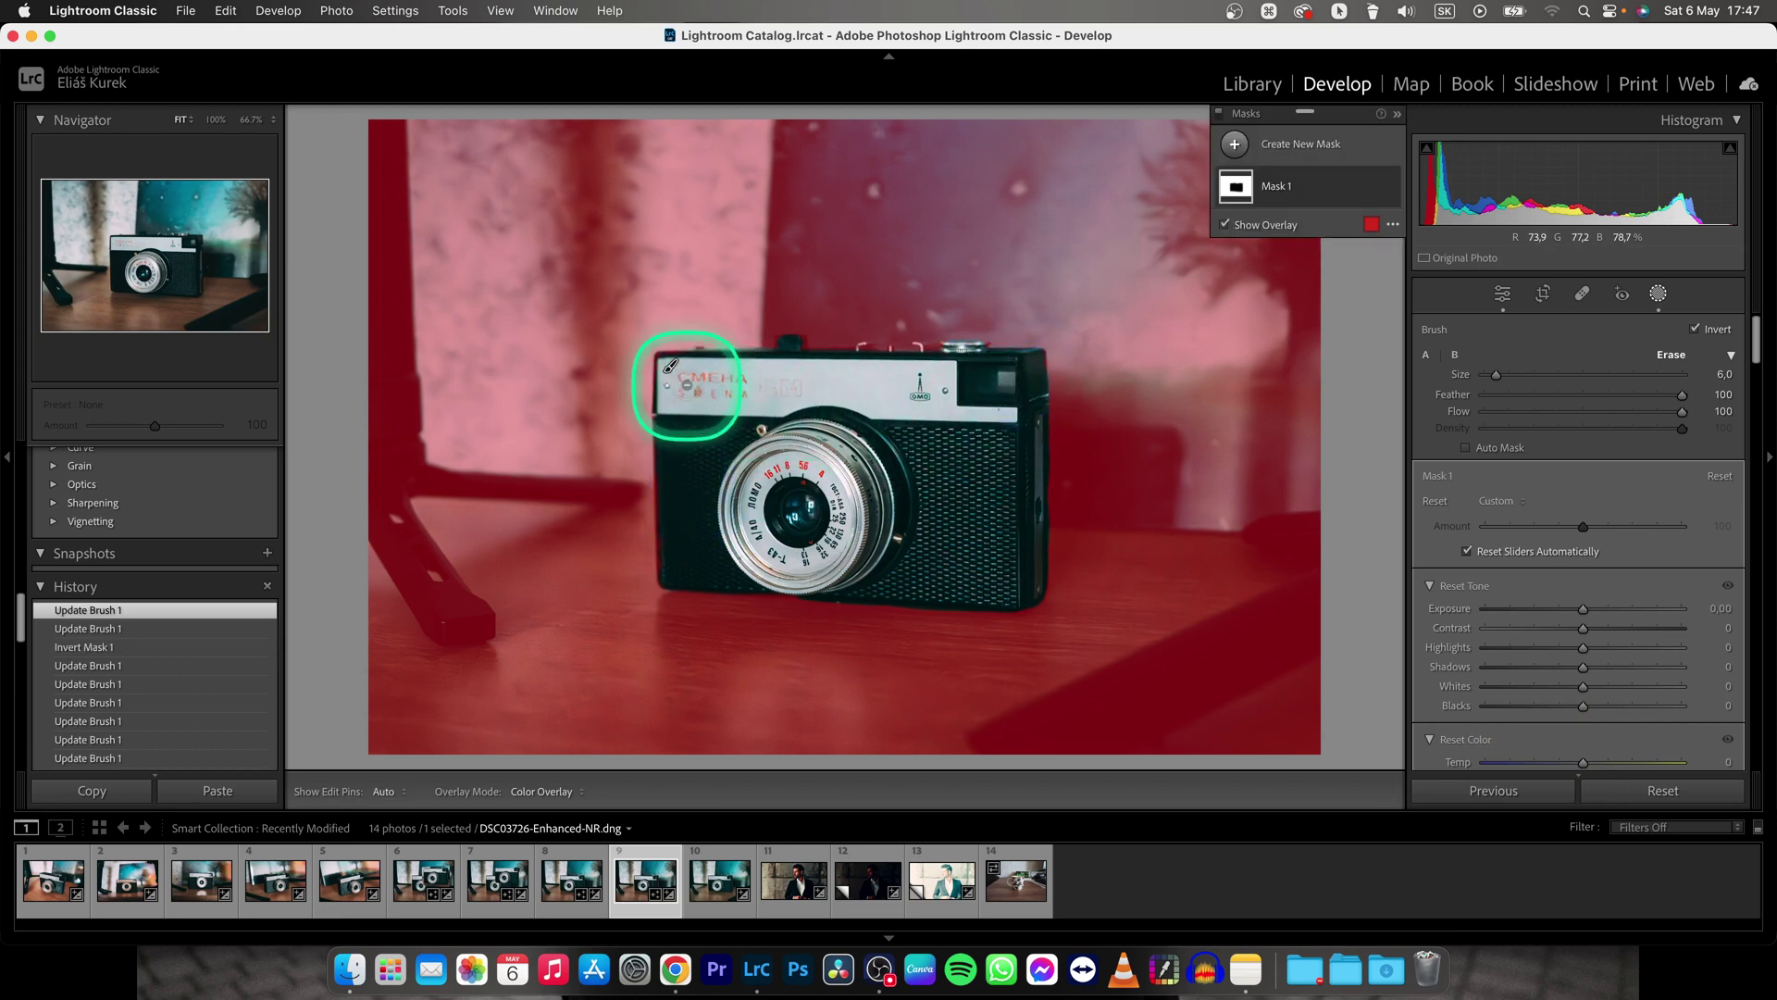
{"action": "key", "text": "h"}
{"action": "left_click_drag", "start_coordinate": [676, 373], "coordinate": [676, 373]}
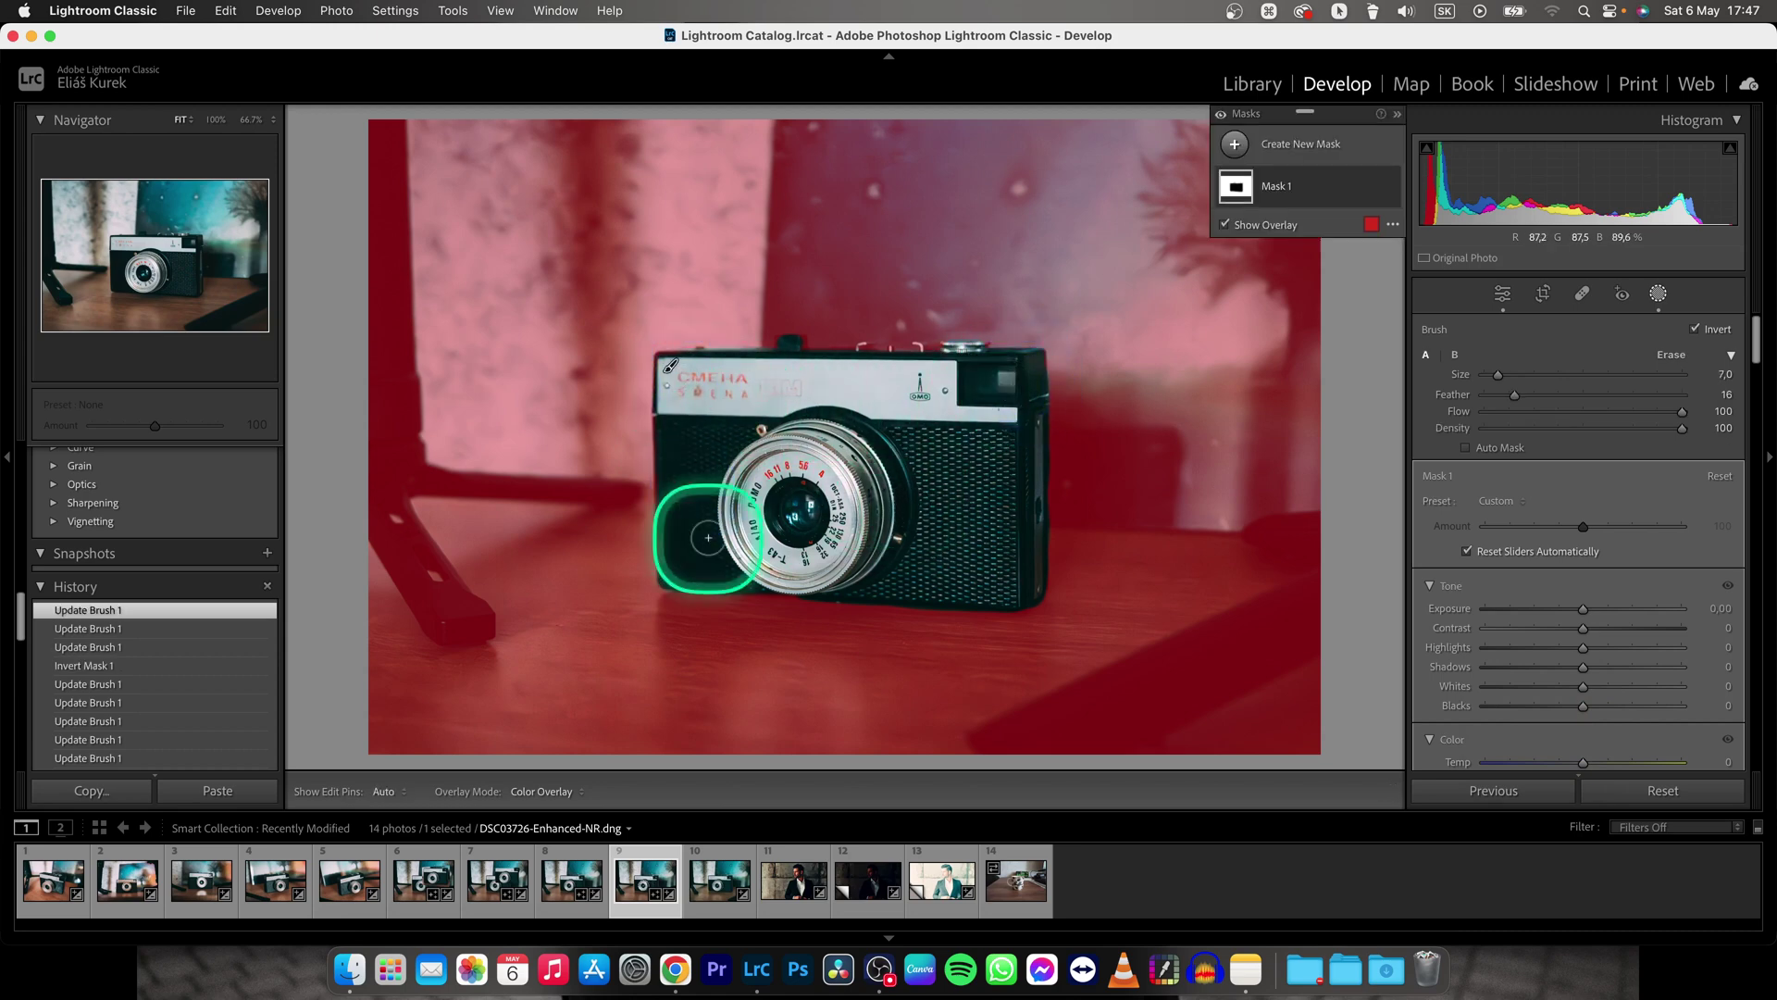
{"action": "left_click_drag", "start_coordinate": [671, 544], "coordinate": [673, 567]}
{"action": "key", "text": "h"}
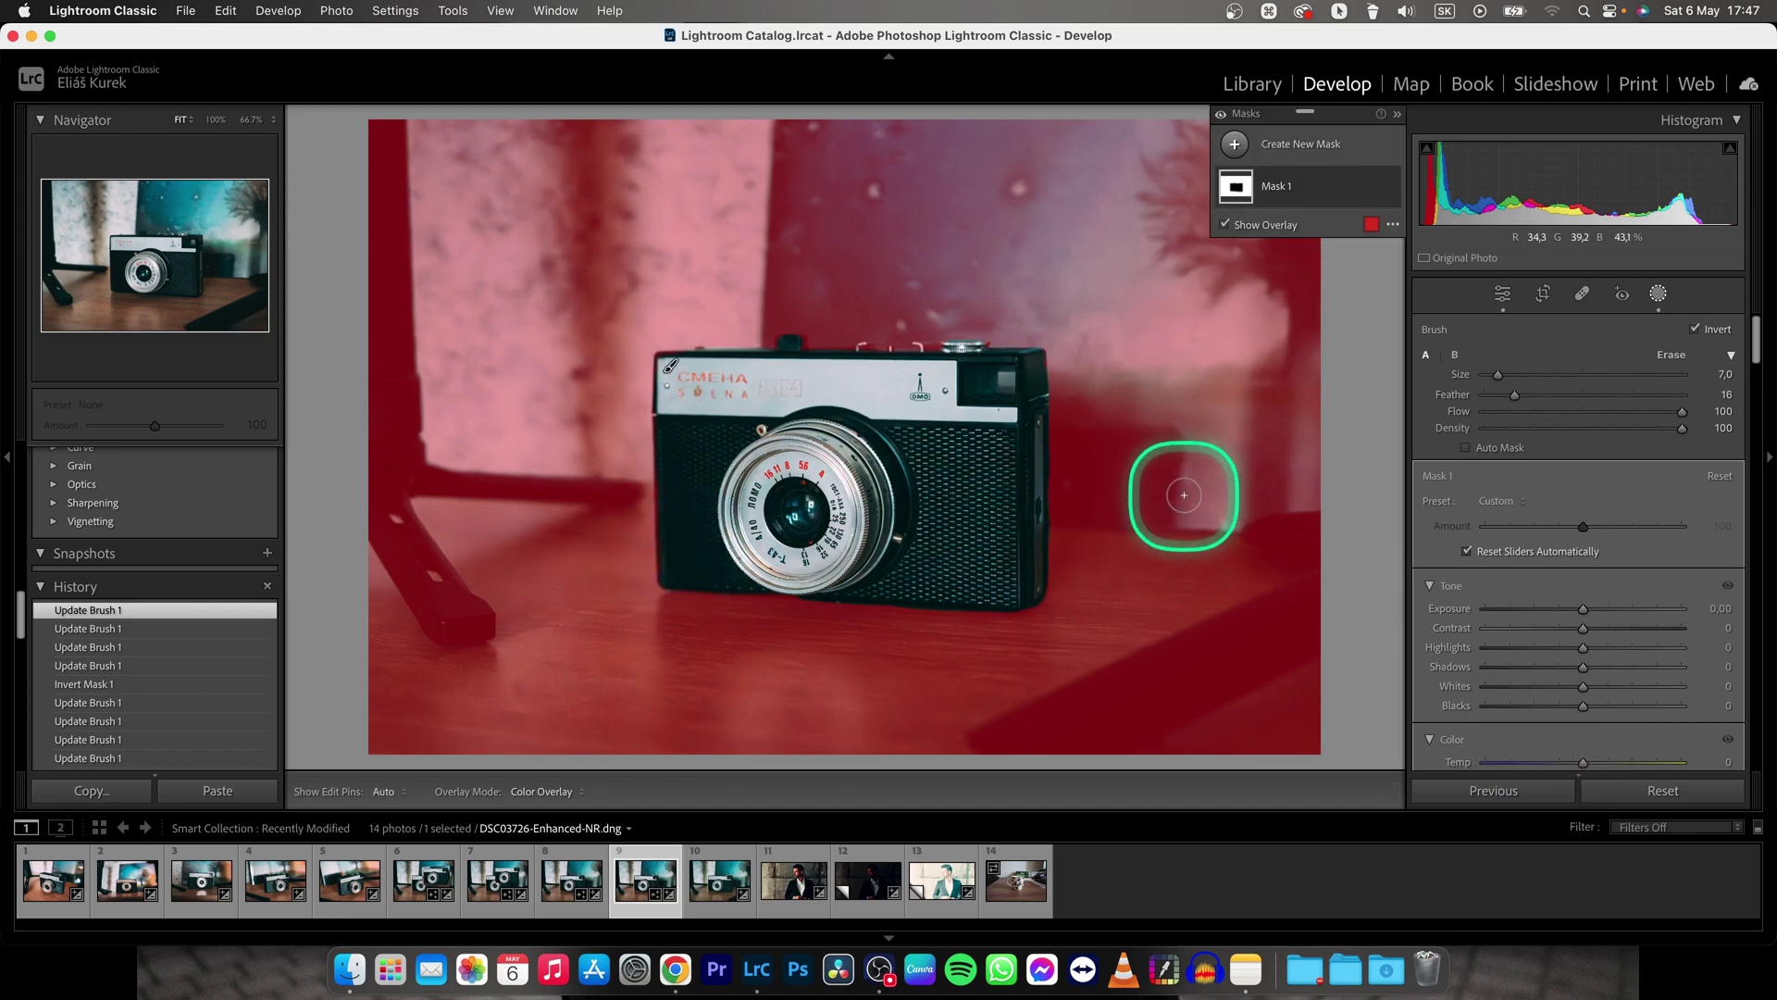
Step: Turn the masked background pure white by raising the black point of Mask 1's point curve to output 255 at input 0
{"action": "mouse_move", "coordinate": [1755, 343]}
{"action": "left_mouse_down"}
{"action": "mouse_move", "coordinate": [1754, 421]}
{"action": "mouse_move", "coordinate": [1753, 403]}
{"action": "left_mouse_up"}
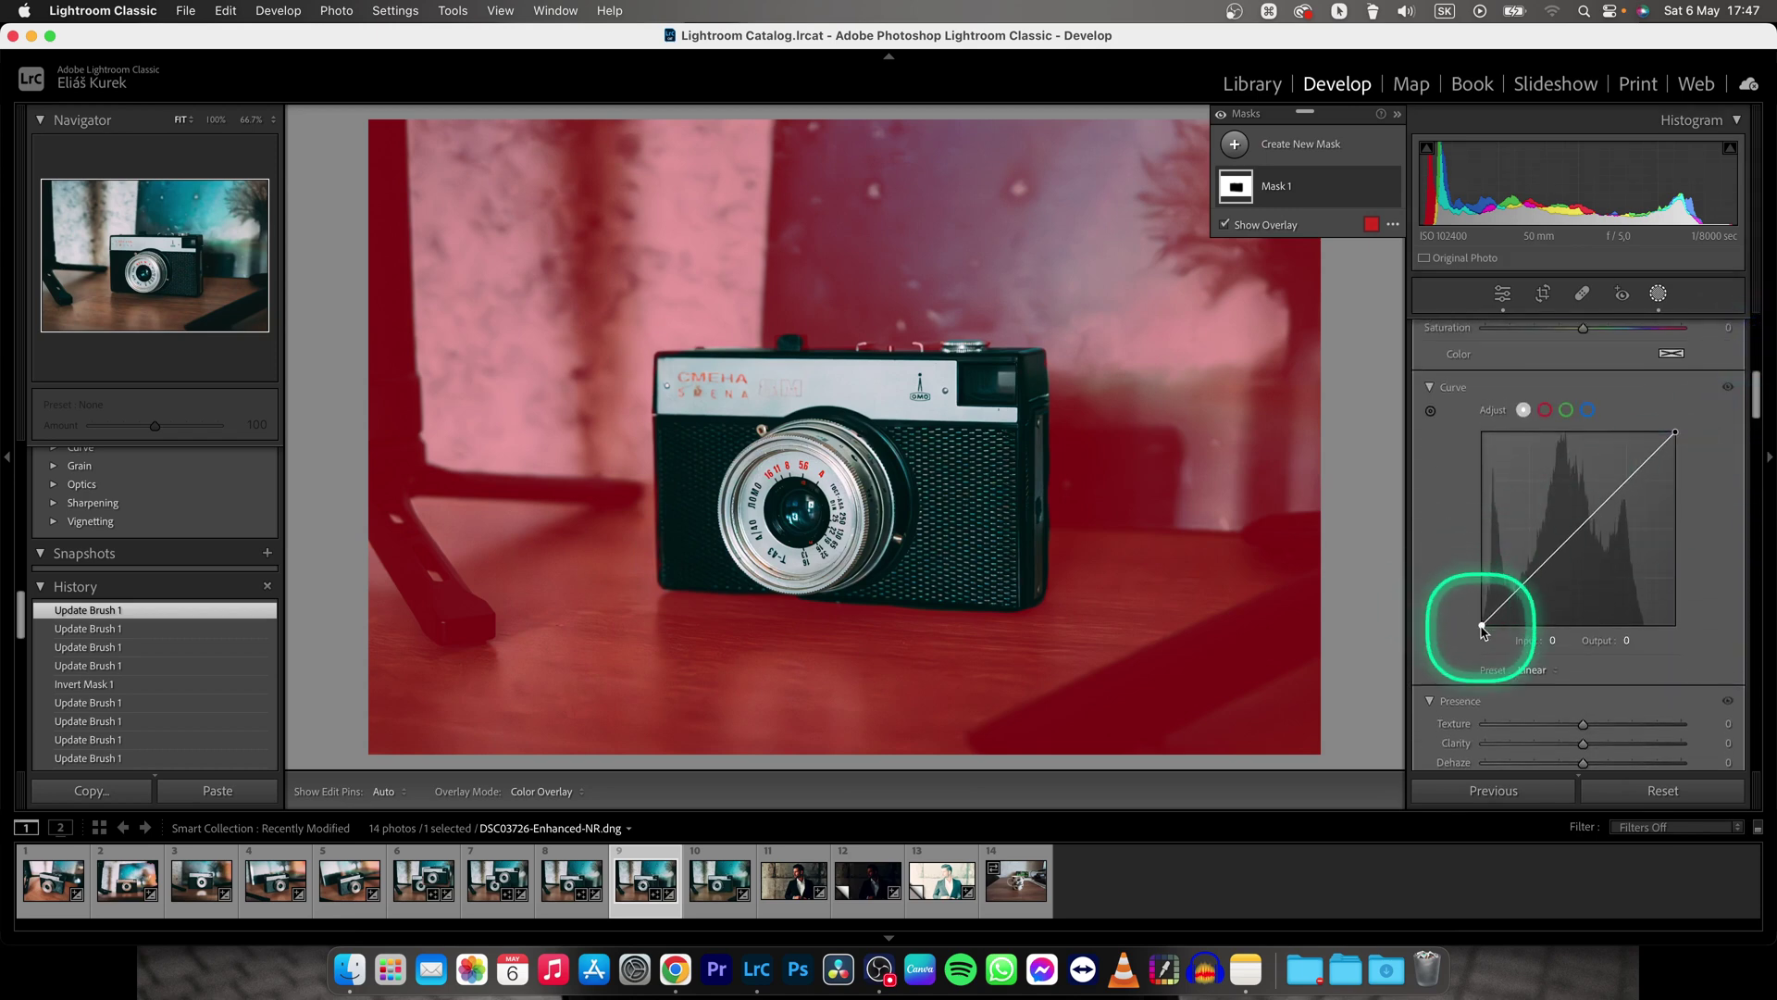
{"action": "key", "text": "ctrl"}
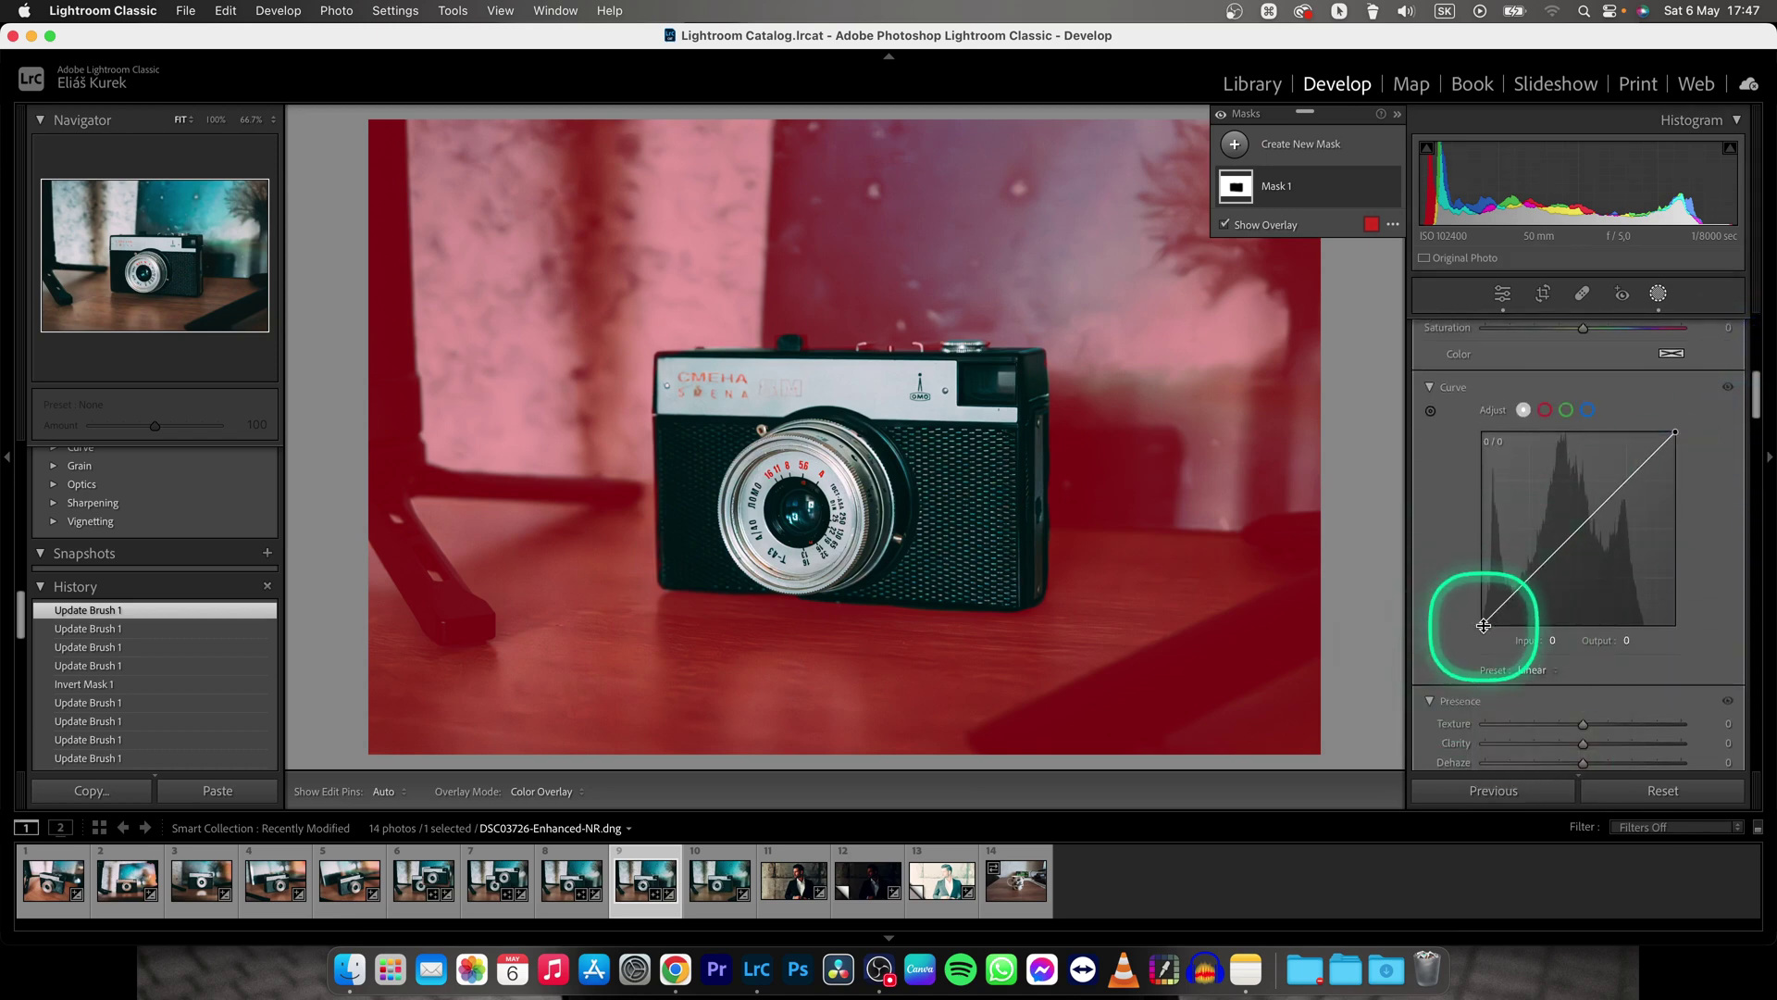
{"action": "left_click_drag", "start_coordinate": [1481, 627], "coordinate": [1444, 385]}
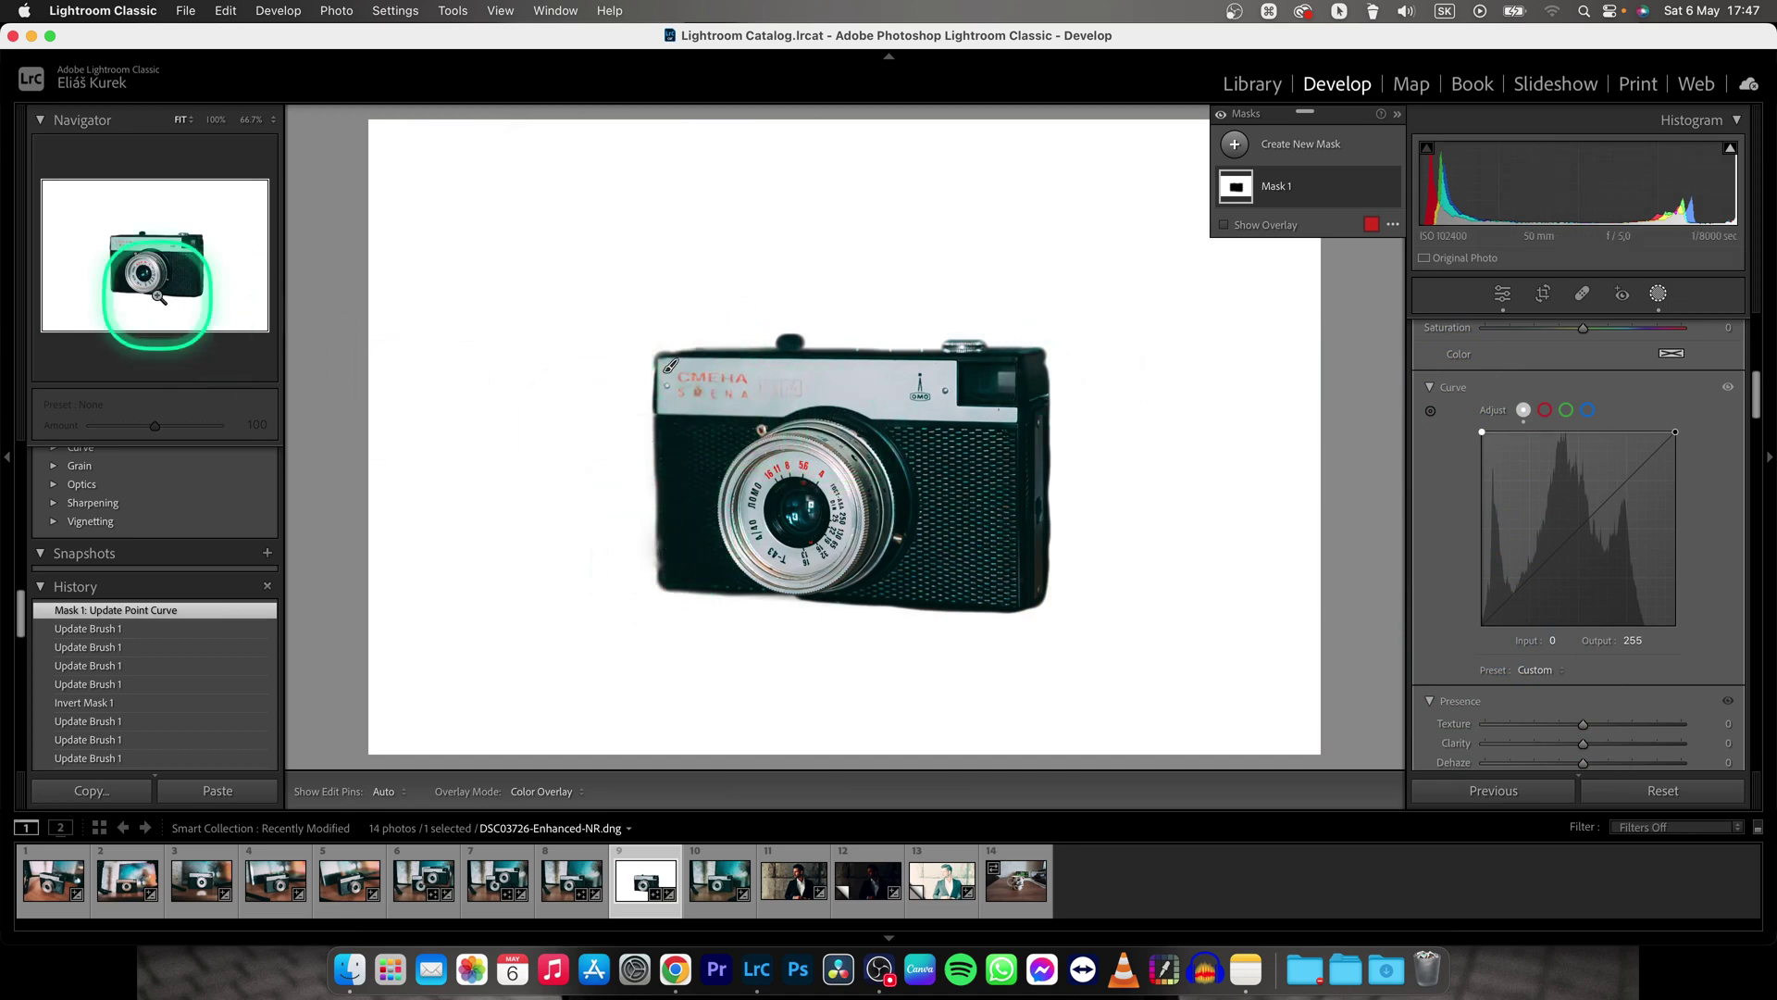
{"action": "left_click", "coordinate": [139, 263]}
{"action": "left_click", "coordinate": [138, 264]}
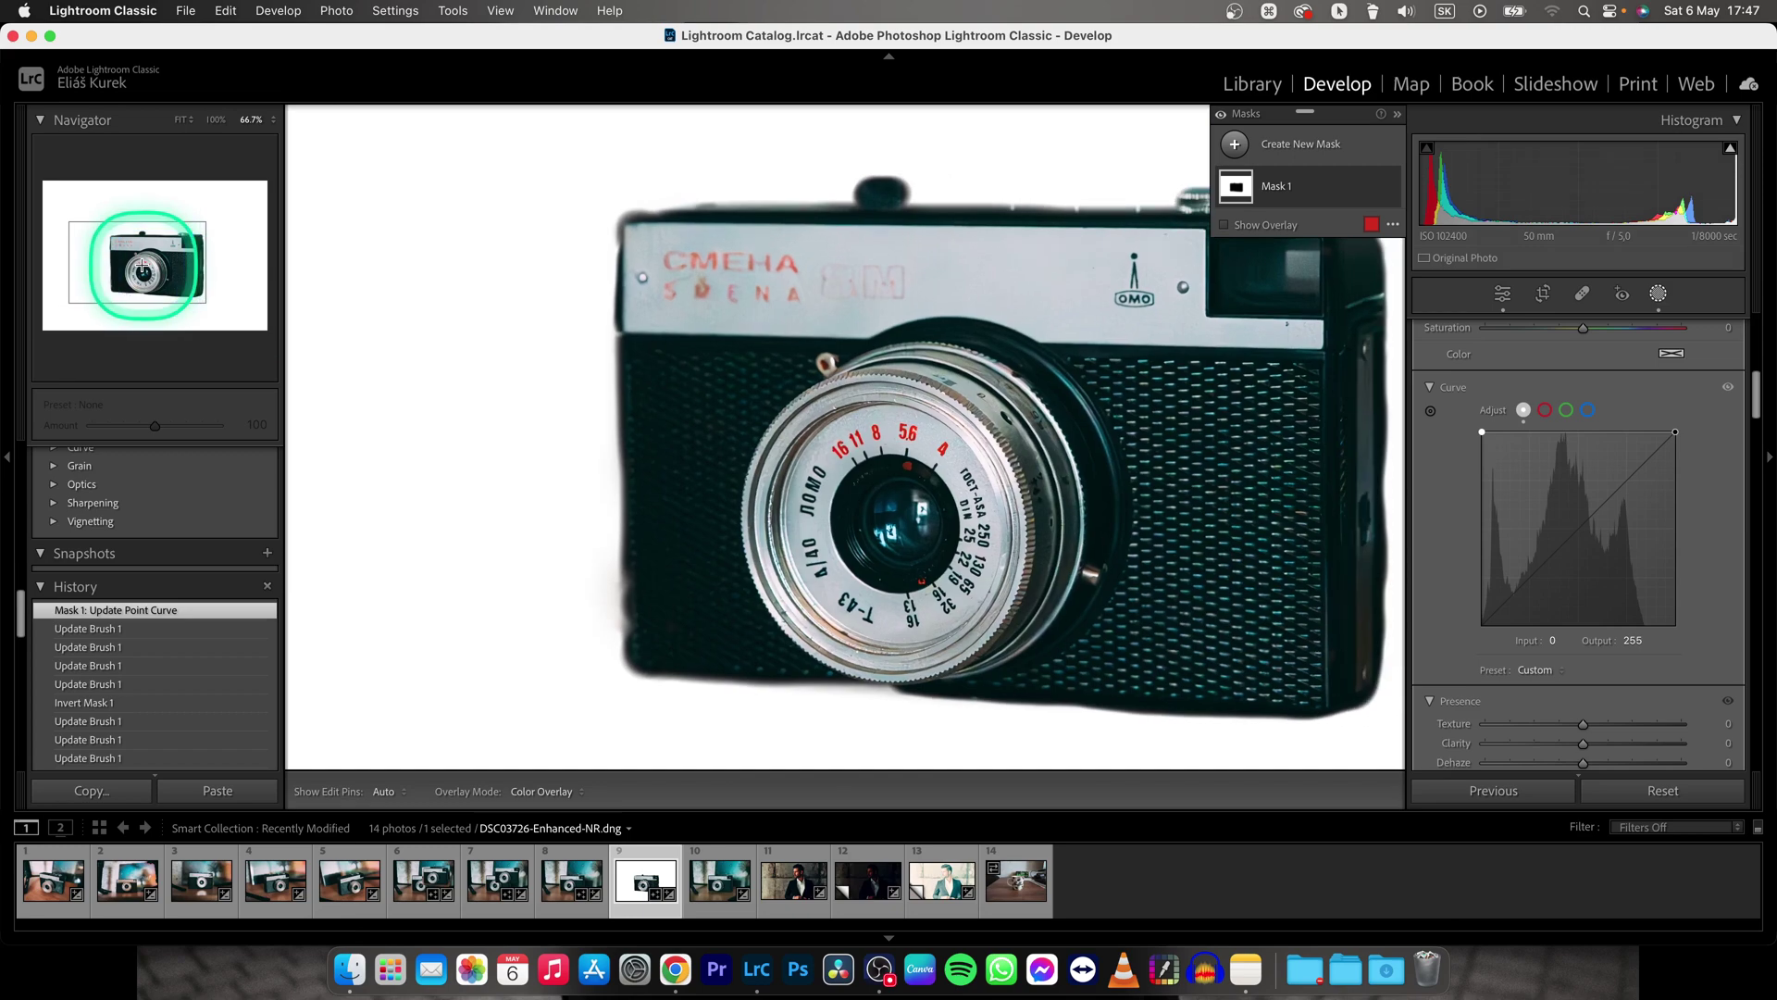
{"action": "left_click", "coordinate": [148, 267]}
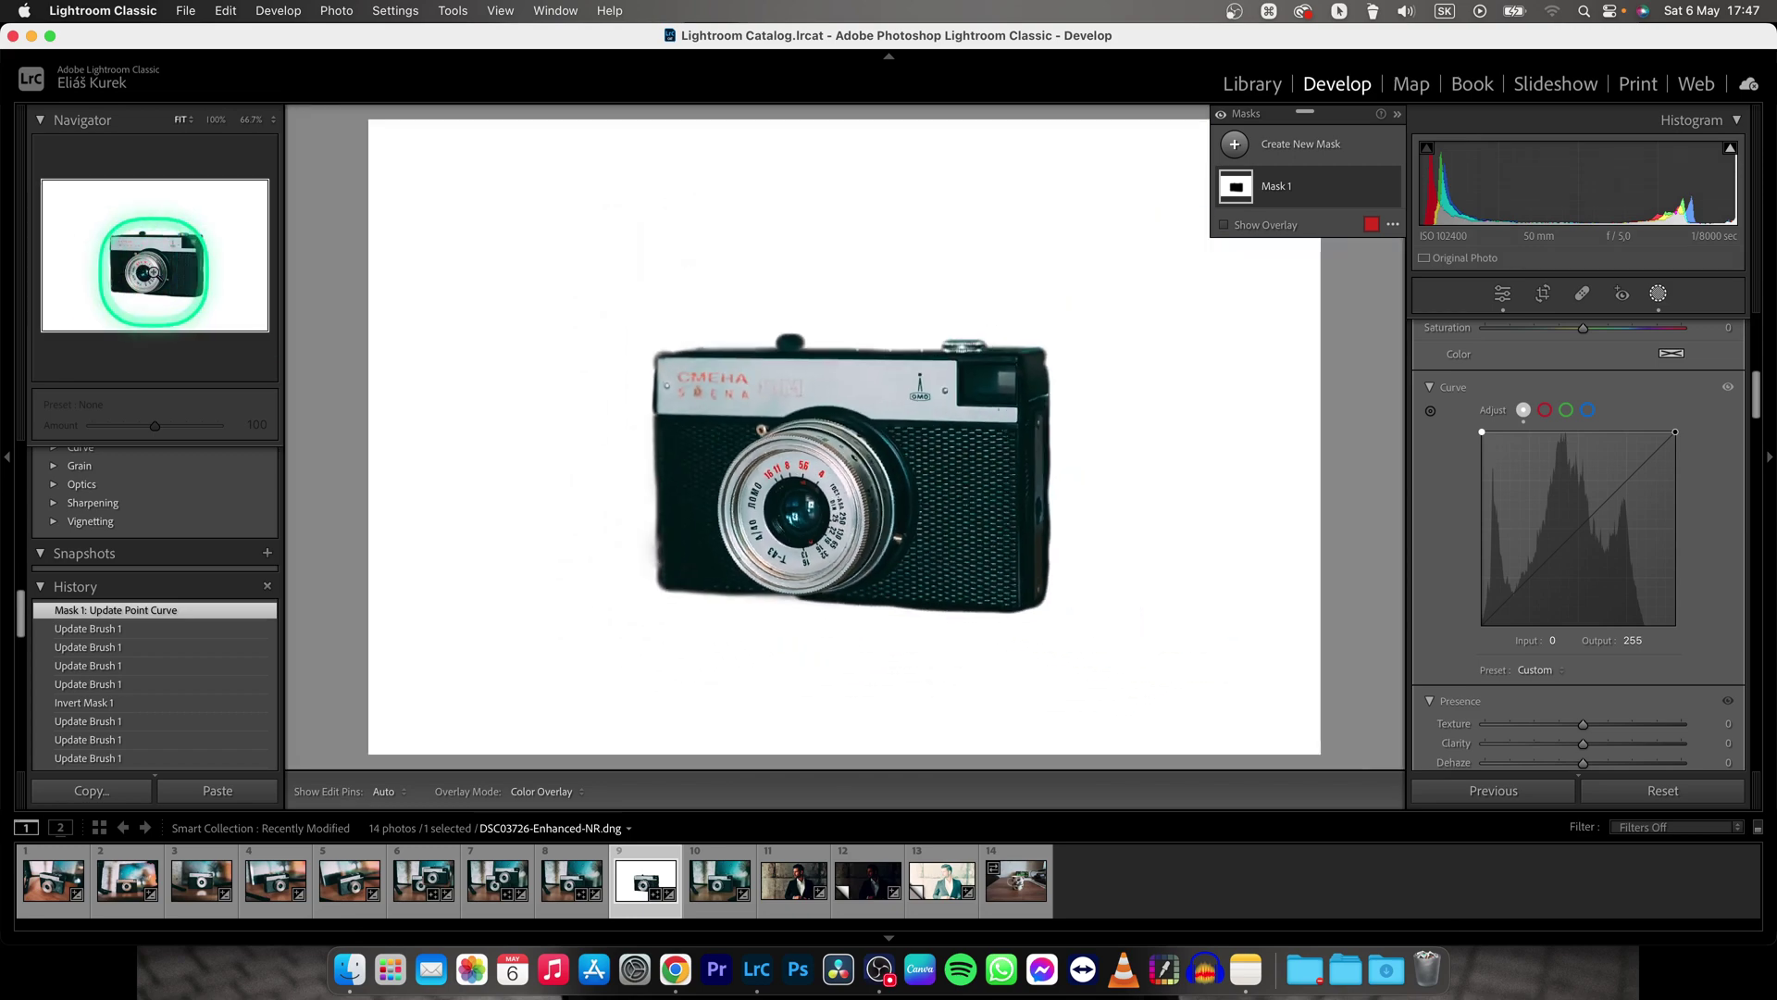